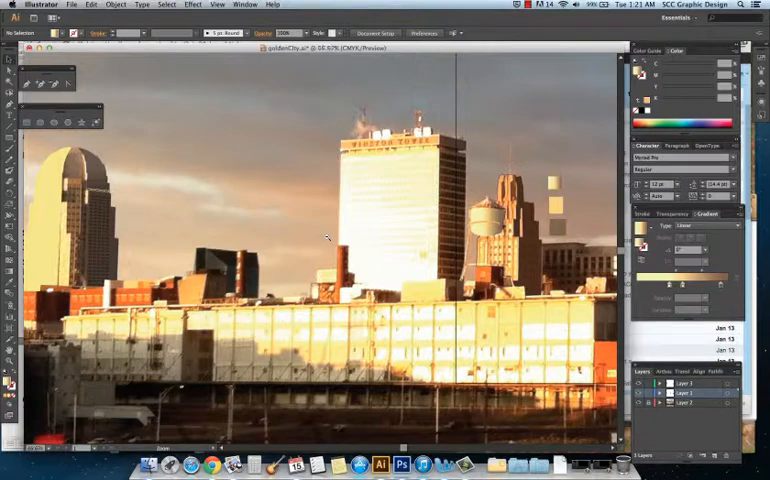
# Review the traced shapes against the skyline photo by toggling the photo's visibility and zooming.
pyautogui.press('super+minus')
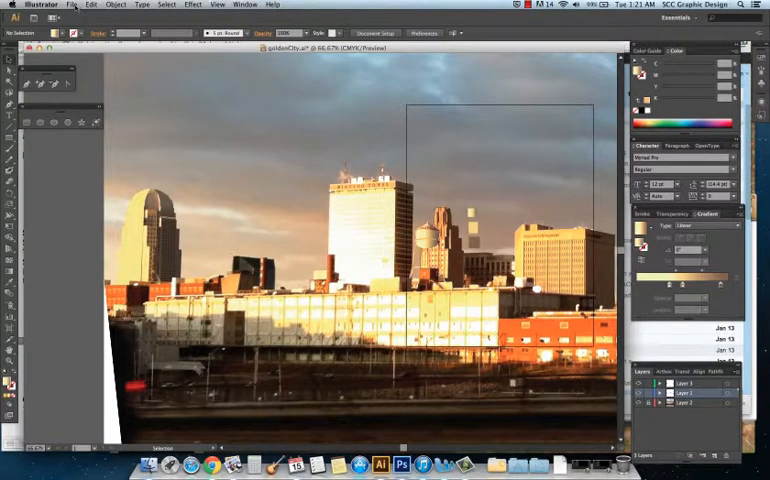
pyautogui.click(73, 5)
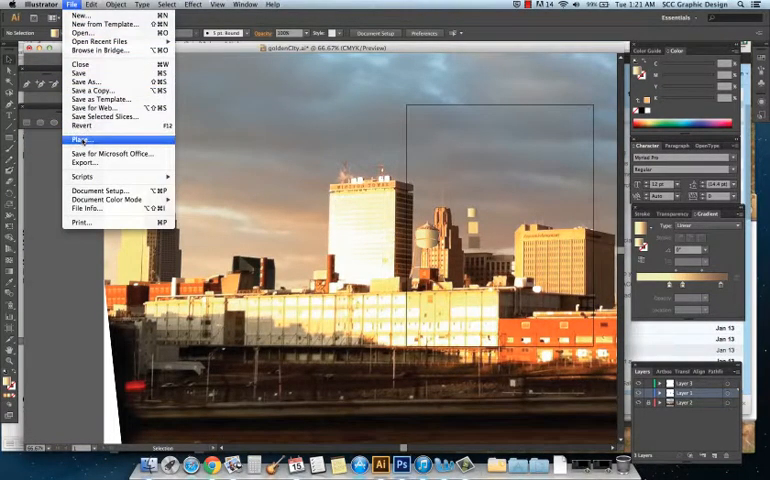
pyautogui.click(350, 160)
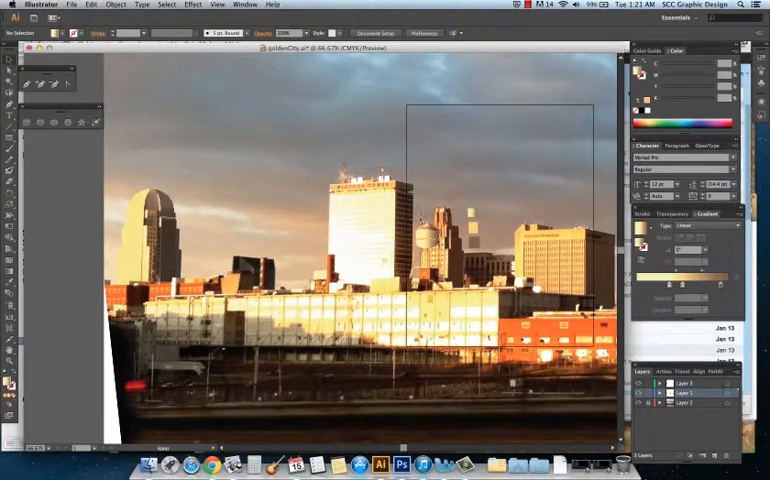
pyautogui.hscroll(5, 350, 250)
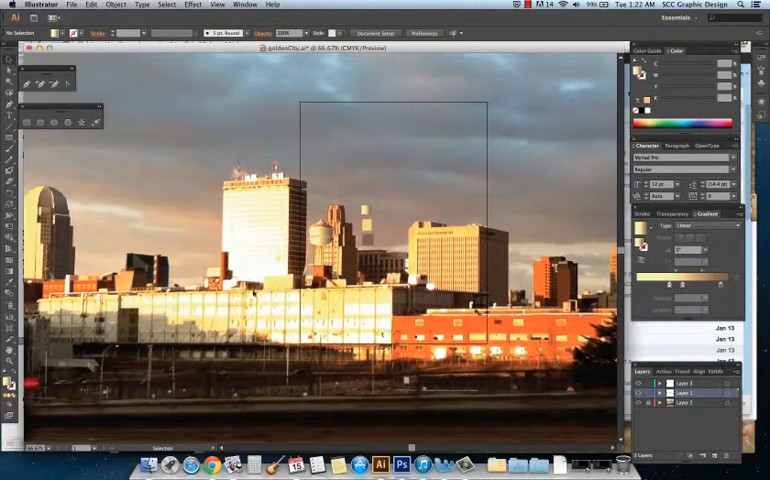
pyautogui.press('super+minus')
pyautogui.press('super+minus')
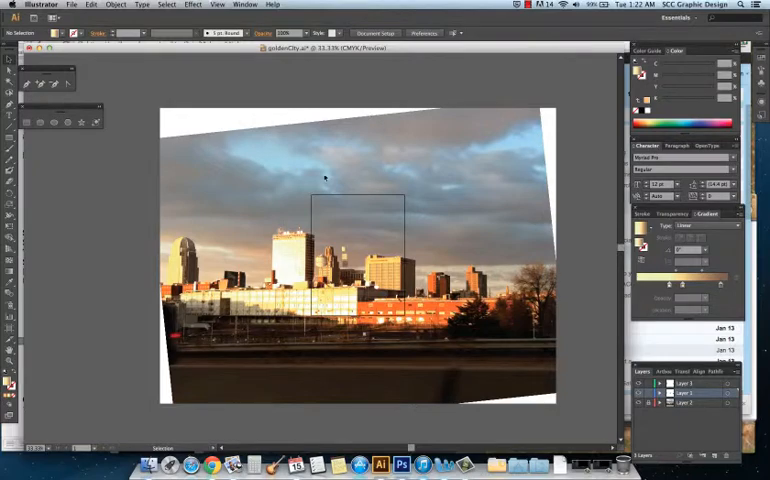
pyautogui.press('super+equal')
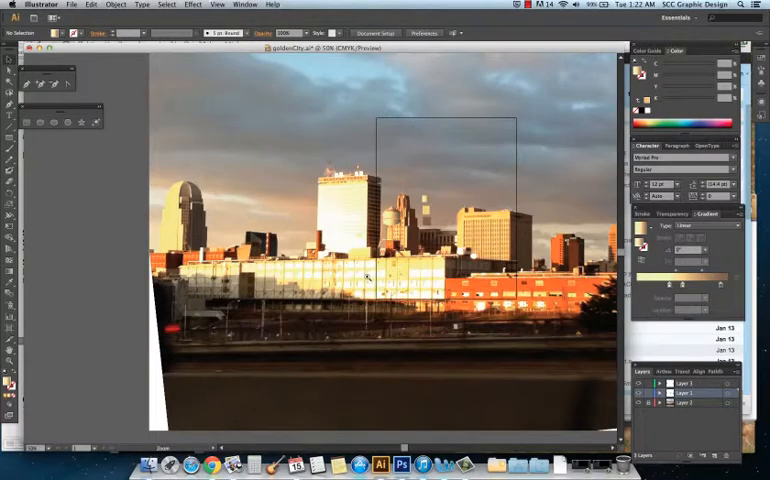
pyautogui.press('super+equal')
pyautogui.press('super+equal')
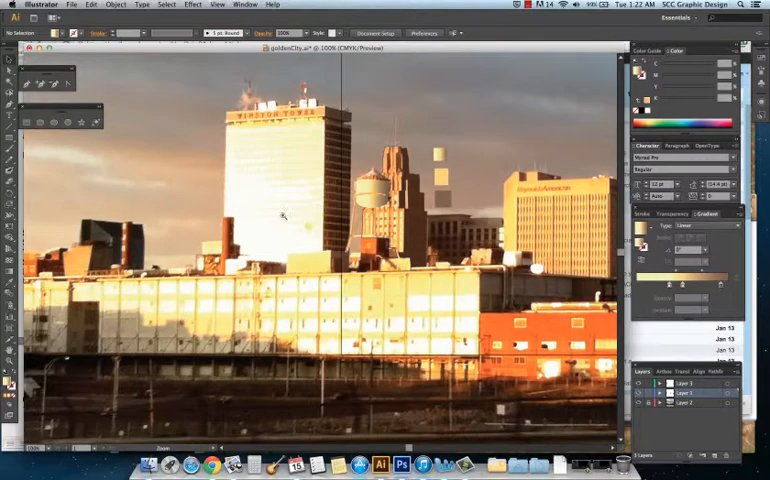
pyautogui.hscroll(-5, 237, 228)
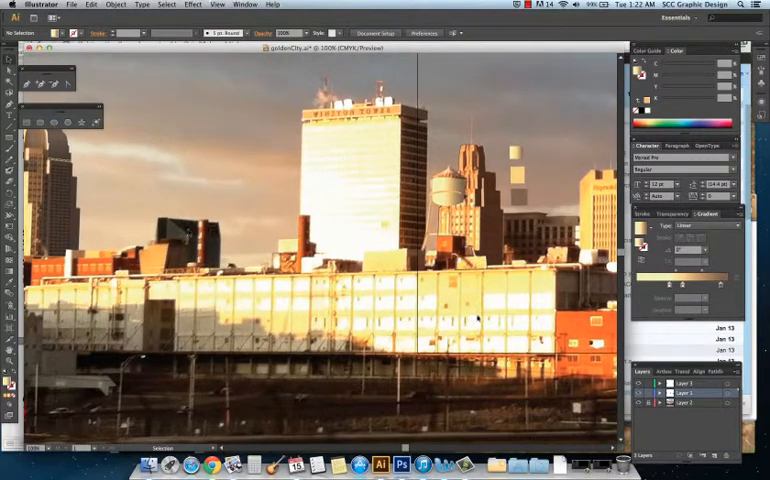
pyautogui.click(638, 401)
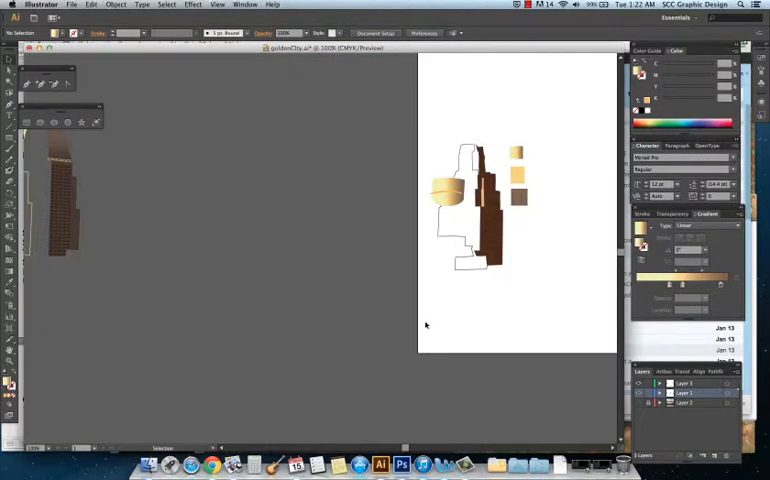
pyautogui.press('super+minus')
pyautogui.hscroll(5, 436, 253)
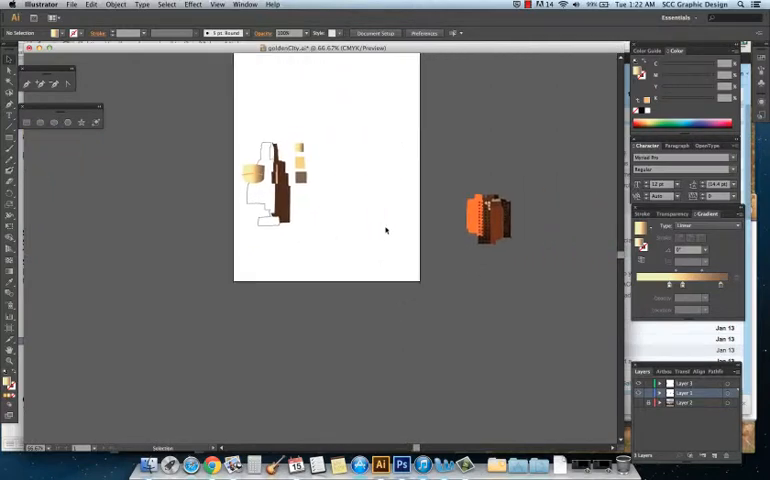
pyautogui.click(638, 401)
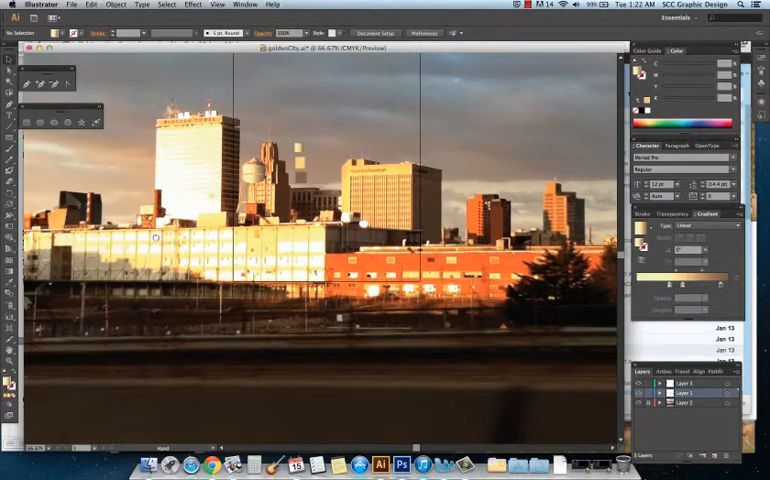
pyautogui.hscroll(-2, 300, 200)
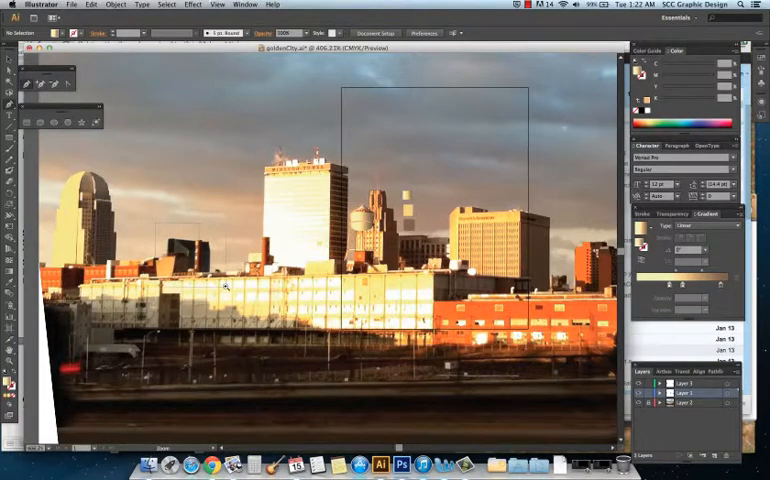
# Pen a trial triangle on the small dark building and set its fill to None.
pyautogui.moveTo(90, 133); pyautogui.dragTo(139, 175)
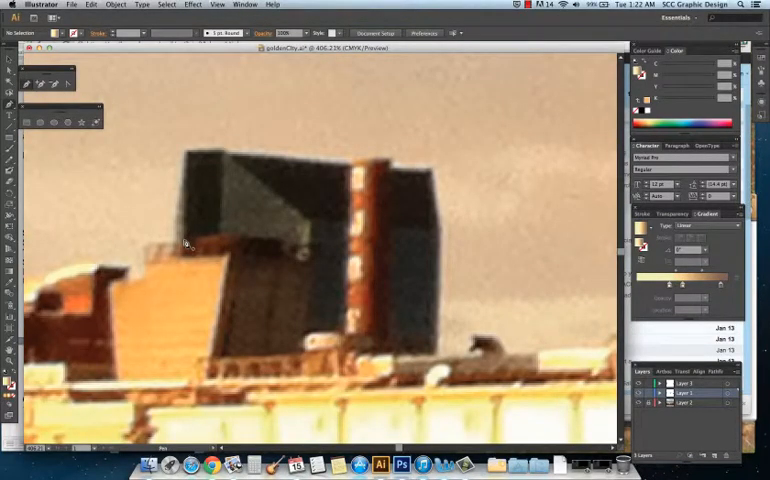
pyautogui.click(186, 151)
pyautogui.click(226, 156)
pyautogui.click(224, 236)
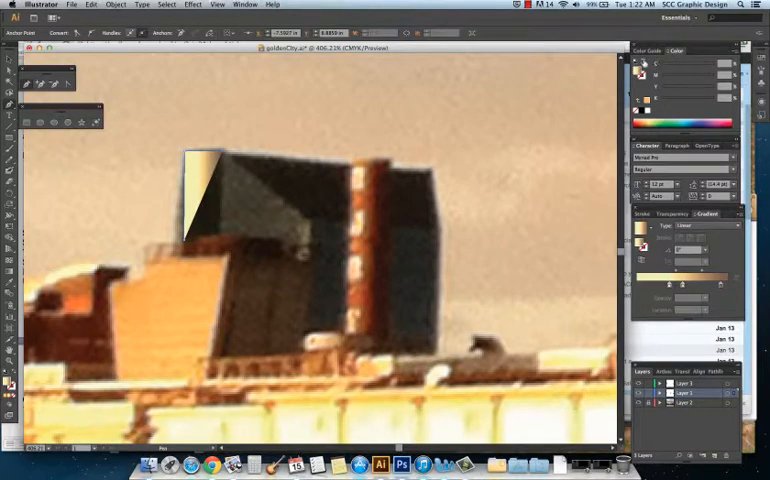
pyautogui.click(650, 51)
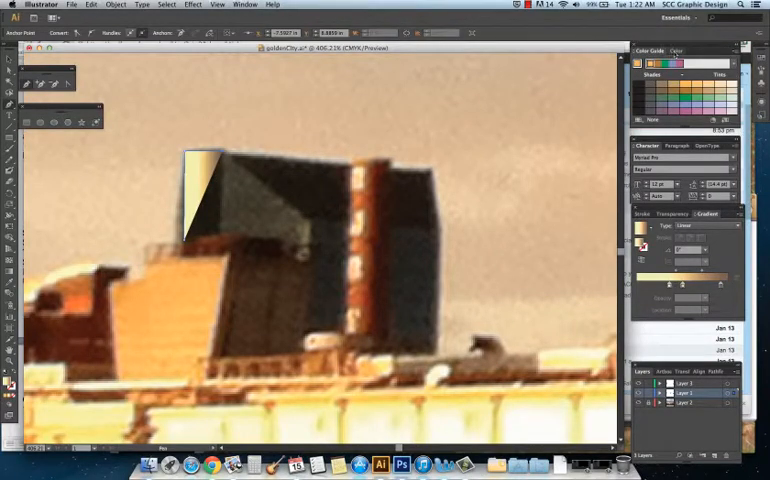
pyautogui.click(676, 51)
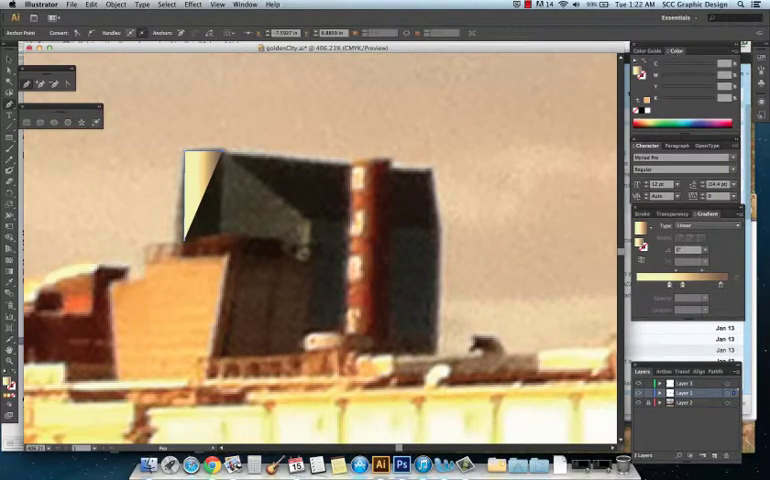
pyautogui.click(643, 72)
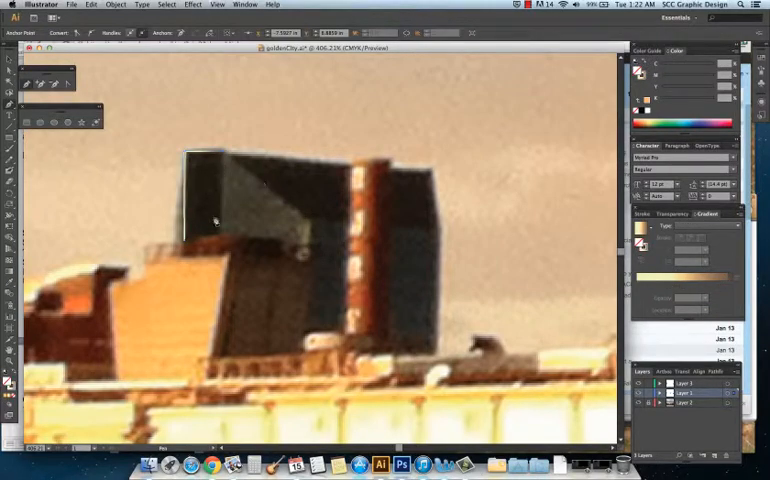
# Draw a rectangle covering the dark building's left face.
pyautogui.moveTo(186, 150); pyautogui.dragTo(222, 236)
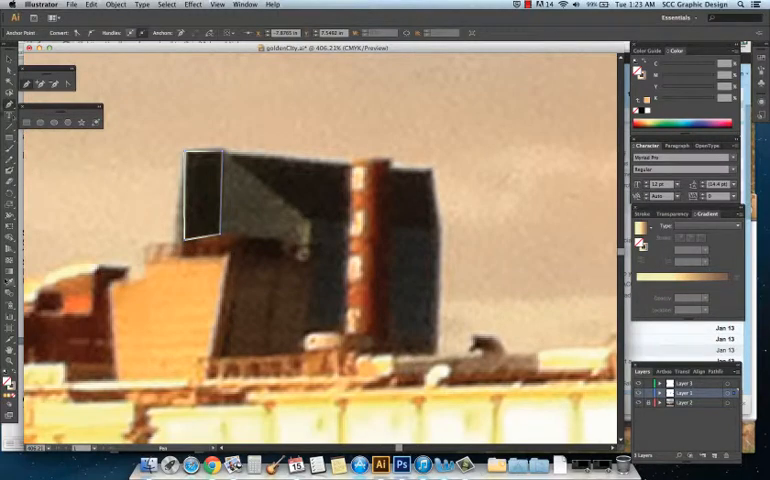
# Pen a dark grey-green triangle over the slanted face and begin tracing the next face.
pyautogui.click(6, 171)
pyautogui.click(120, 110)
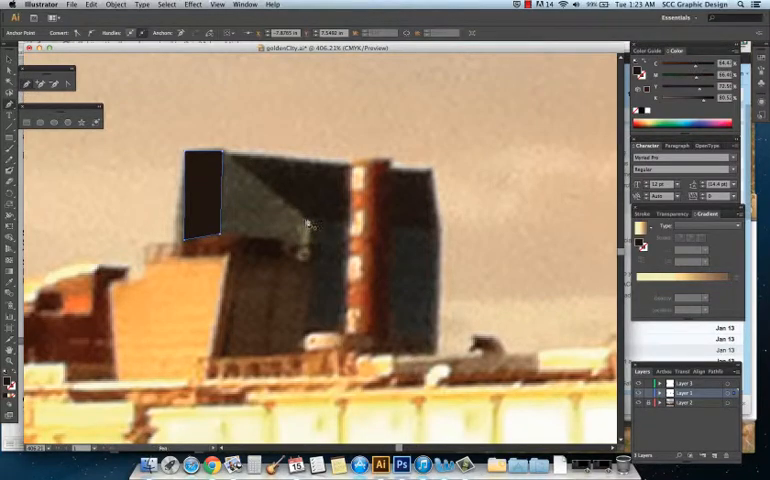
pyautogui.press('Escape')
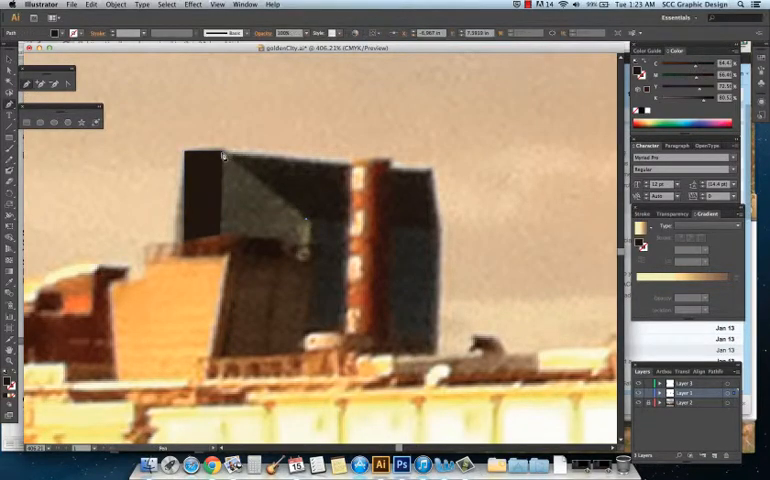
pyautogui.click(224, 157)
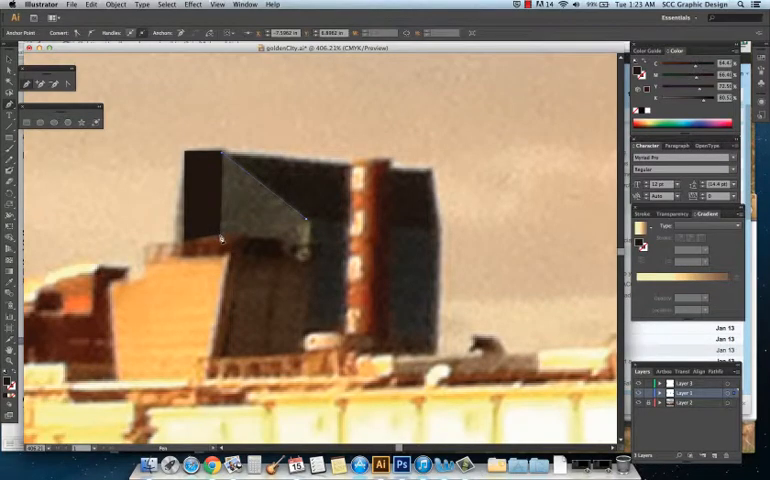
pyautogui.click(221, 237)
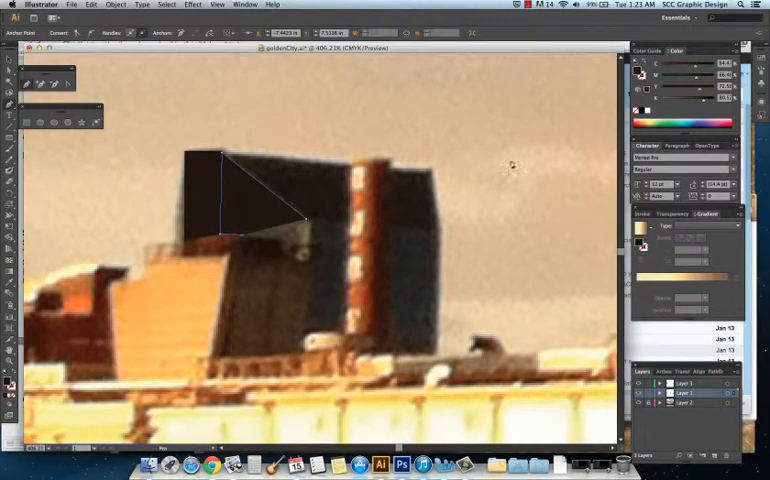
pyautogui.click(643, 62)
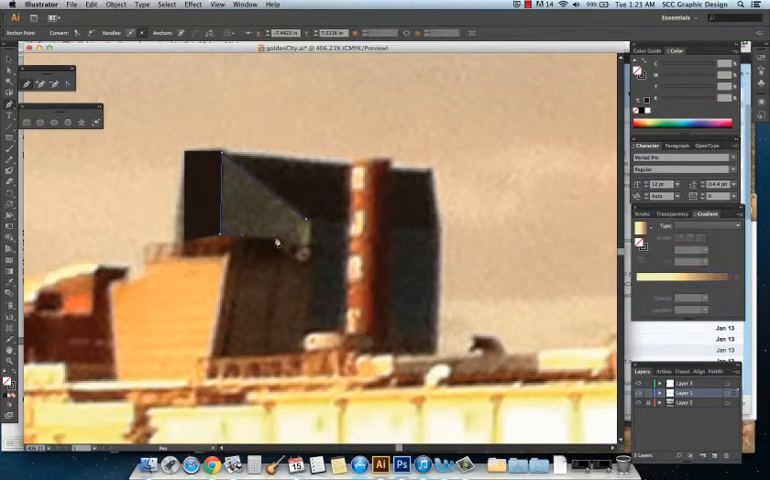
pyautogui.hotkey('ctrl', 'shift', 'a')
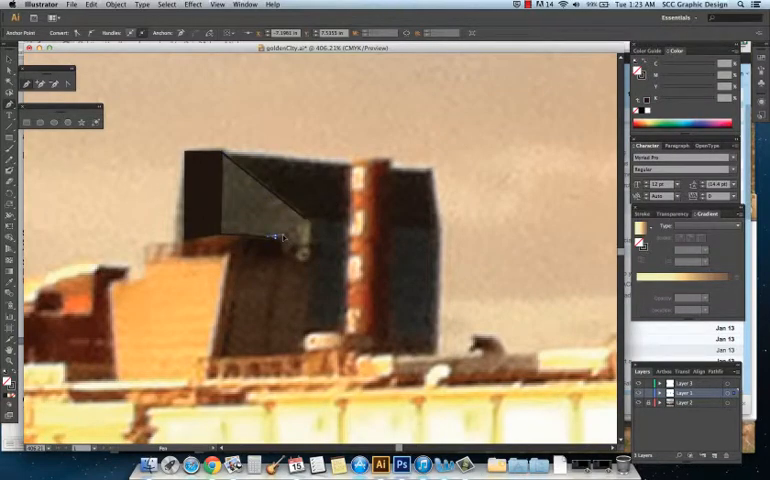
pyautogui.click(282, 237)
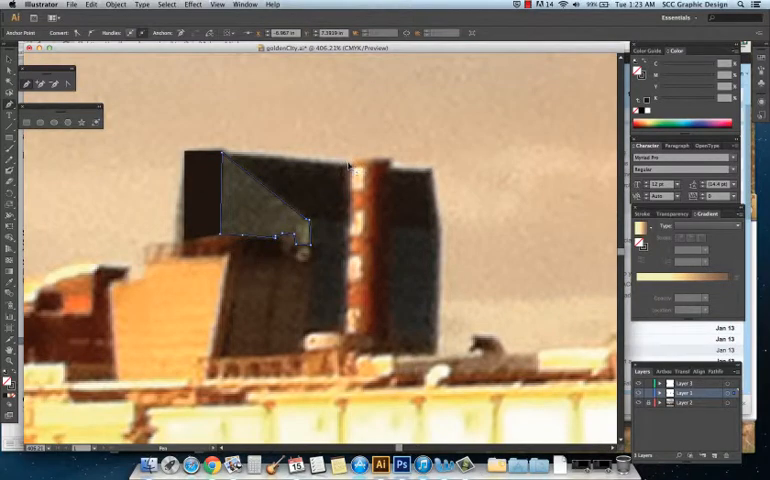
# Close the smokestack outline path and adjust its top-left anchor with Direct Selection.
pyautogui.press('Escape')
pyautogui.click(392, 162)
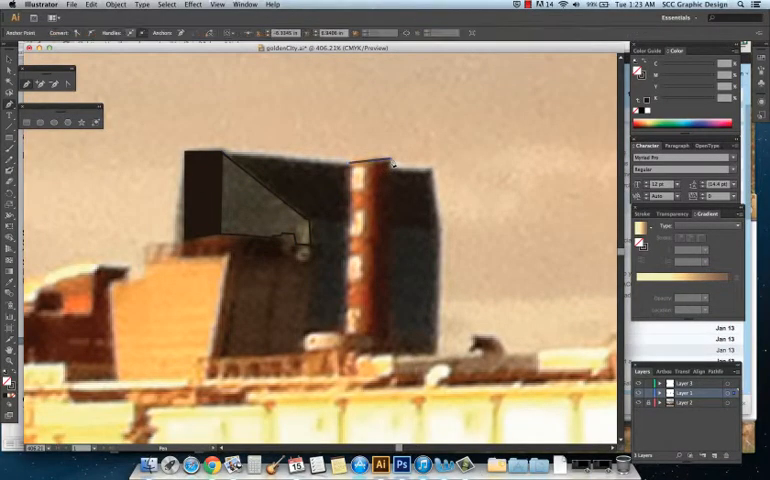
pyautogui.click(393, 354)
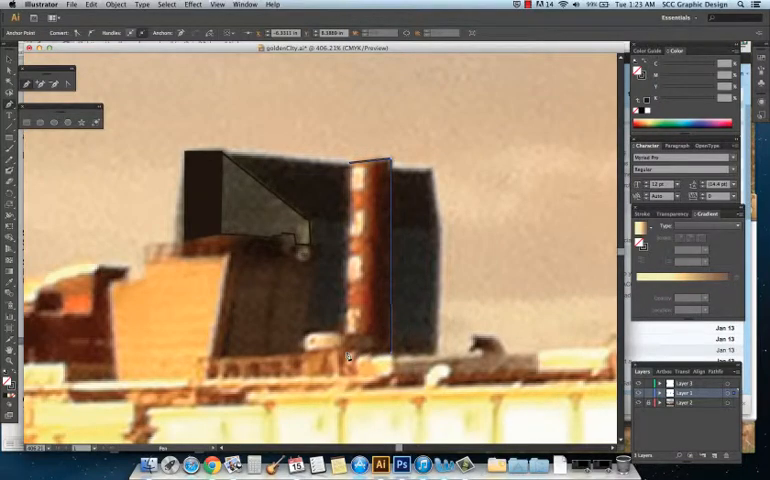
pyautogui.click(352, 172)
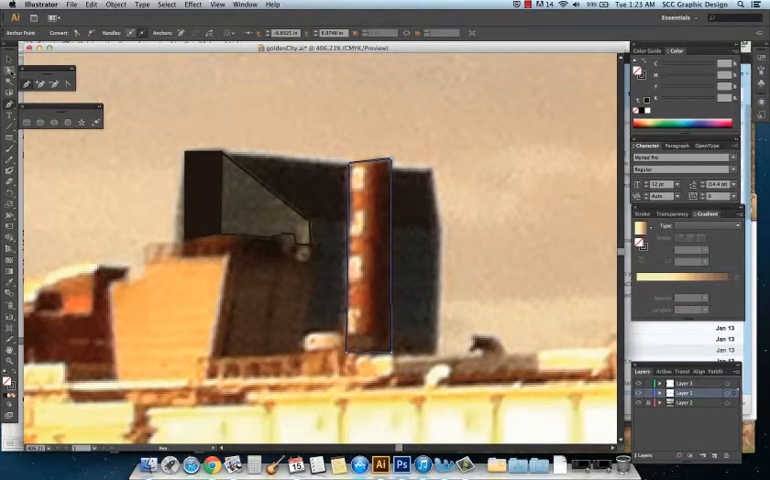
pyautogui.click(8, 62)
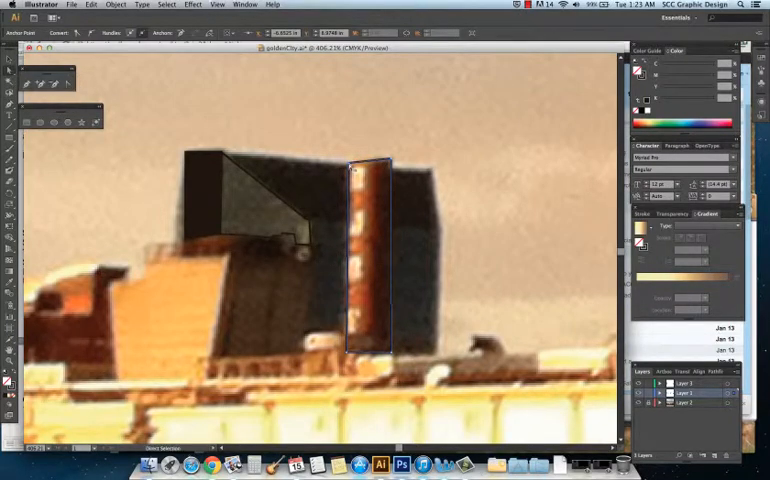
pyautogui.click(352, 172)
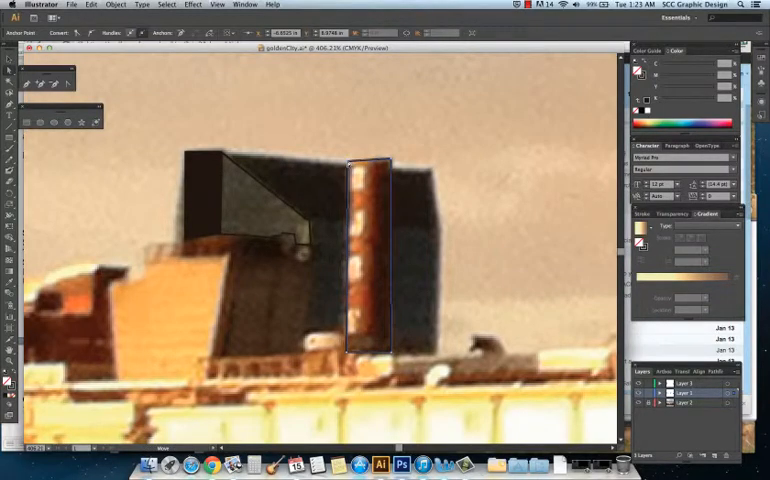
pyautogui.click(392, 160)
# Add an anchor on the smokestack's top edge and convert it to a gentle curve.
pyautogui.click(40, 83)
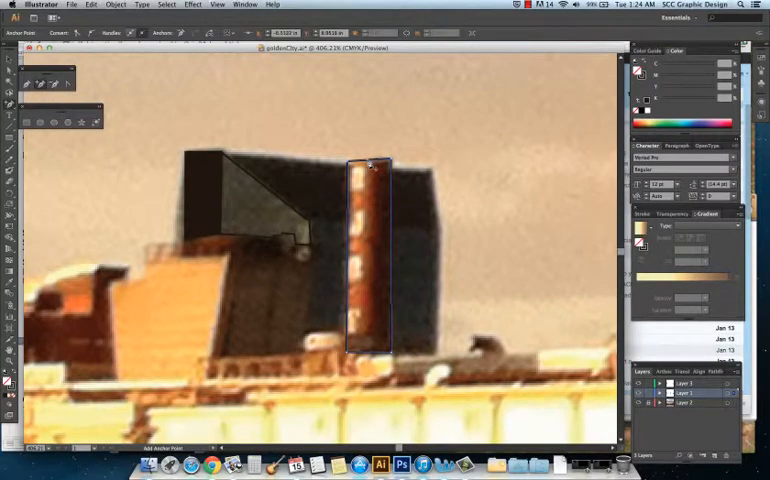
pyautogui.click(376, 162)
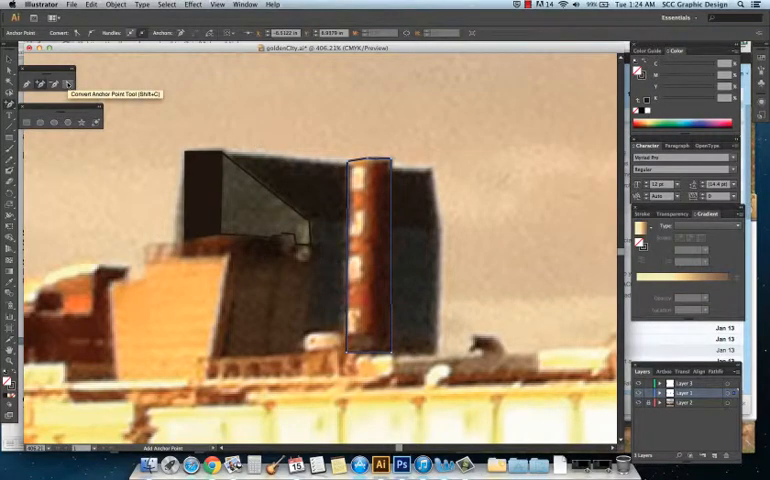
pyautogui.click(68, 83)
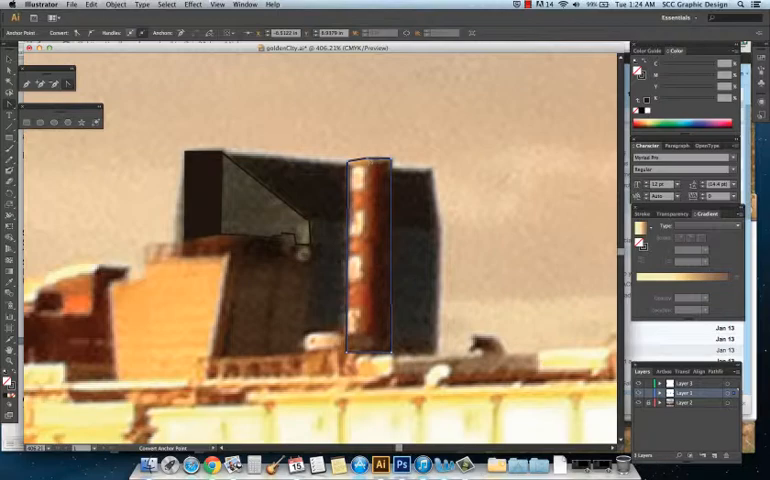
pyautogui.click(370, 160)
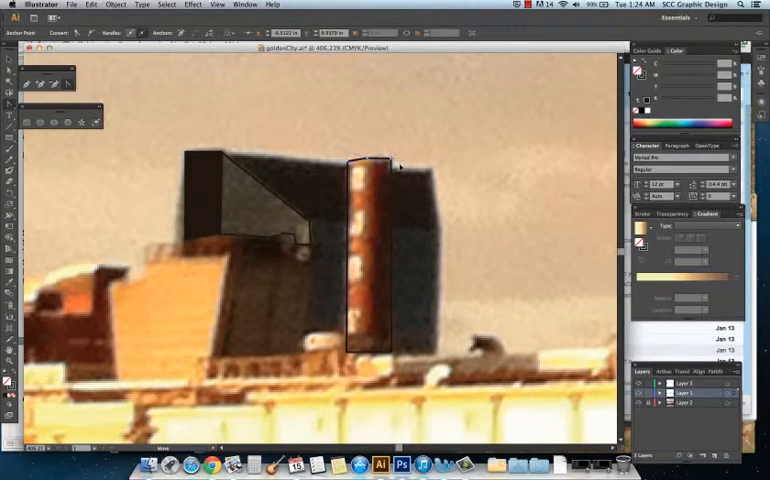
pyautogui.moveTo(370, 160); pyautogui.dragTo(384, 165)
pyautogui.click(384, 162)
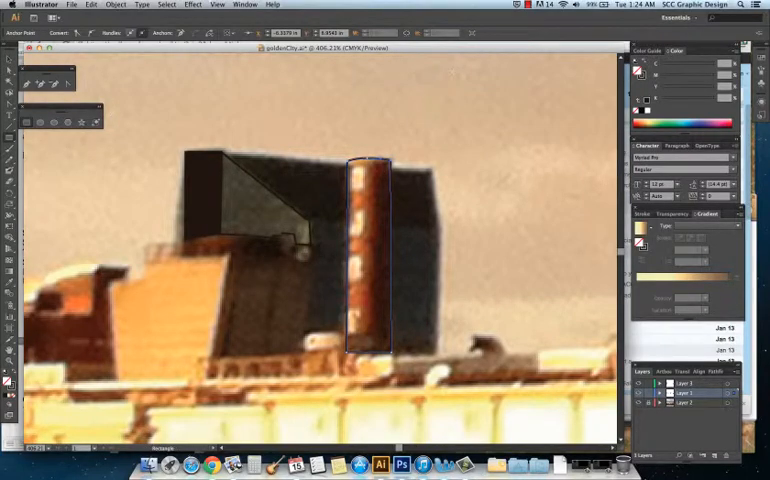
# Draw three small empty rectangles in the sky right of the smokestack and select the top one.
pyautogui.moveTo(450, 71); pyautogui.dragTo(476, 113)
pyautogui.moveTo(452, 145); pyautogui.dragTo(474, 173)
pyautogui.moveTo(455, 200); pyautogui.dragTo(480, 229)
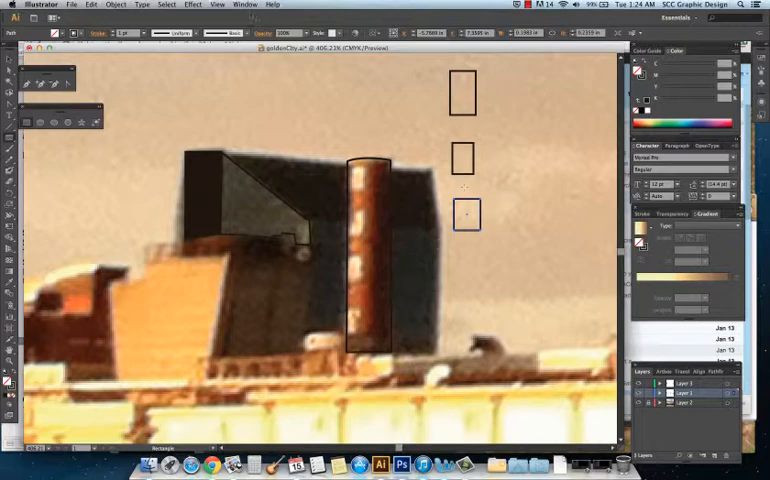
pyautogui.click(8, 44)
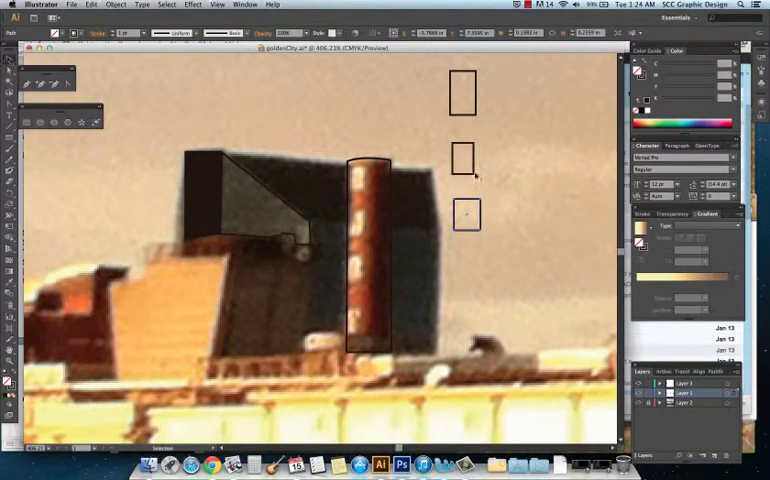
pyautogui.click(475, 116)
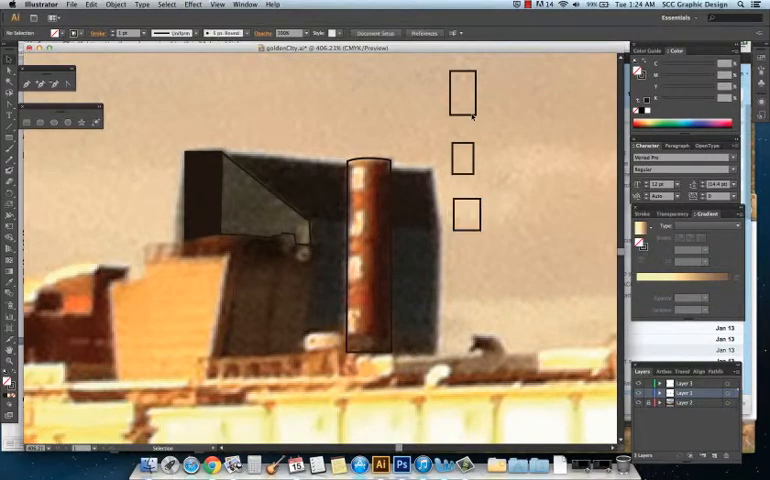
pyautogui.click(463, 95)
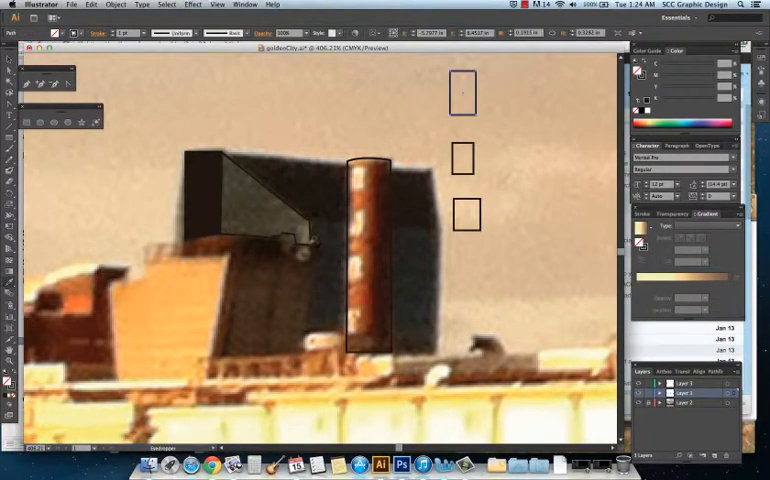
# Eyedropper the smokestack's orange, dark red and darkest shades into the three rectangles.
pyautogui.click(358, 196)
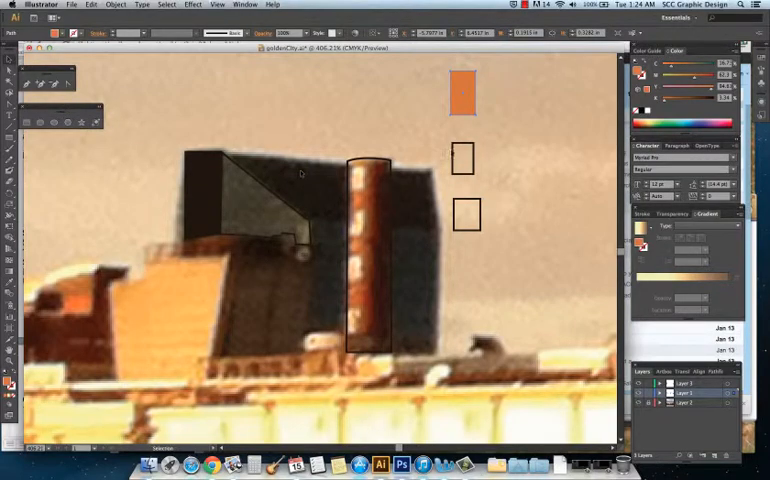
pyautogui.click(466, 152)
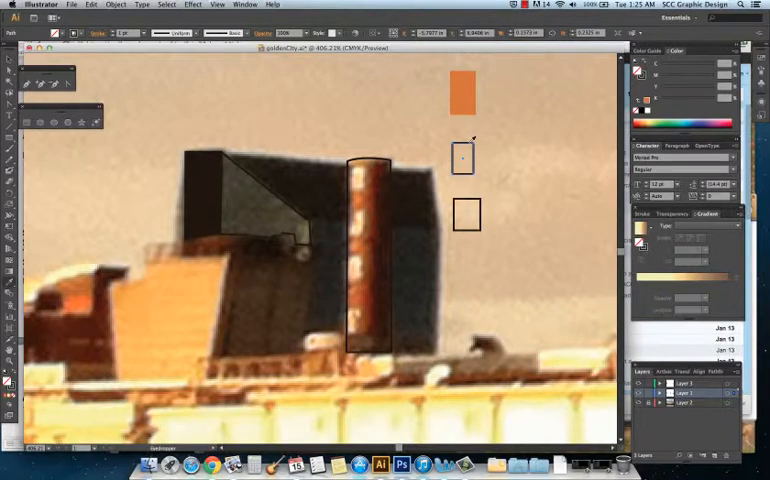
pyautogui.click(372, 198)
pyautogui.press('v')
pyautogui.click(470, 212)
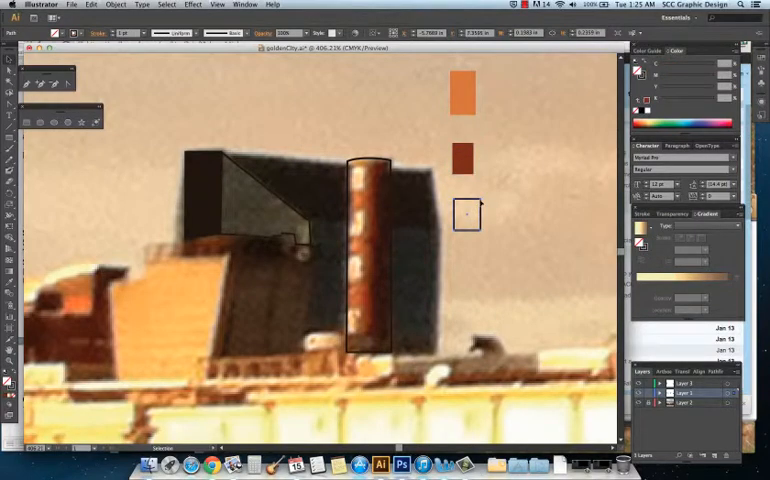
pyautogui.press('i')
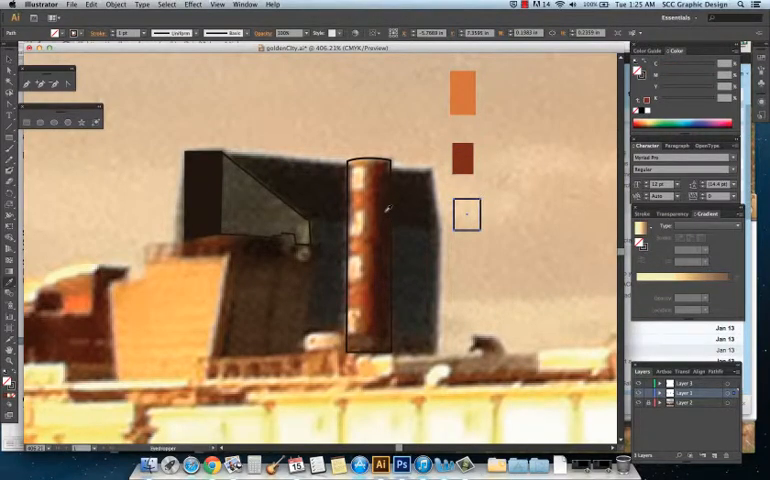
pyautogui.click(280, 130)
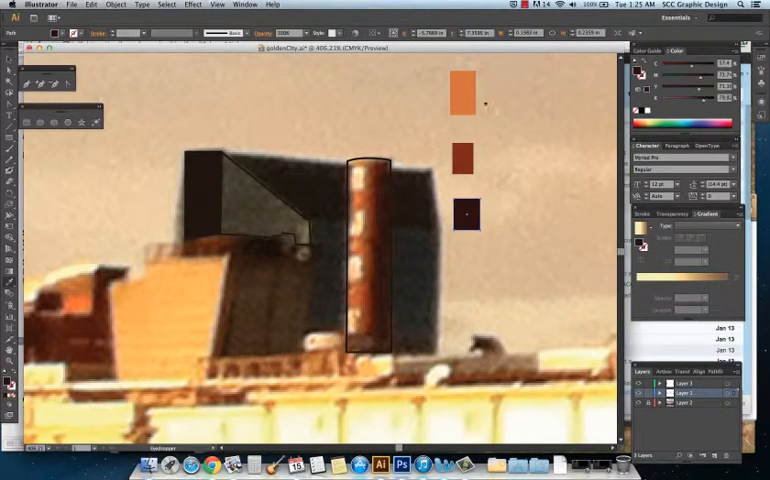
pyautogui.press('v')
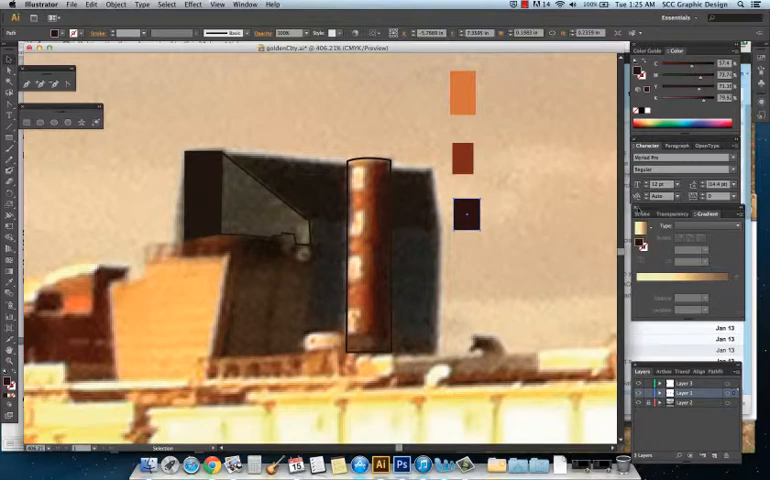
pyautogui.click(467, 100)
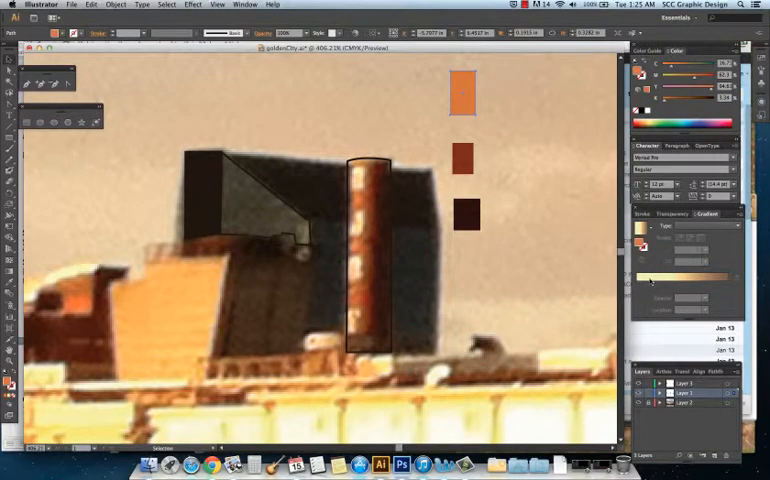
# Draw a fourth tall rectangle right of the samples and give it a gradient fill.
pyautogui.click(652, 282)
pyautogui.press('super+z')
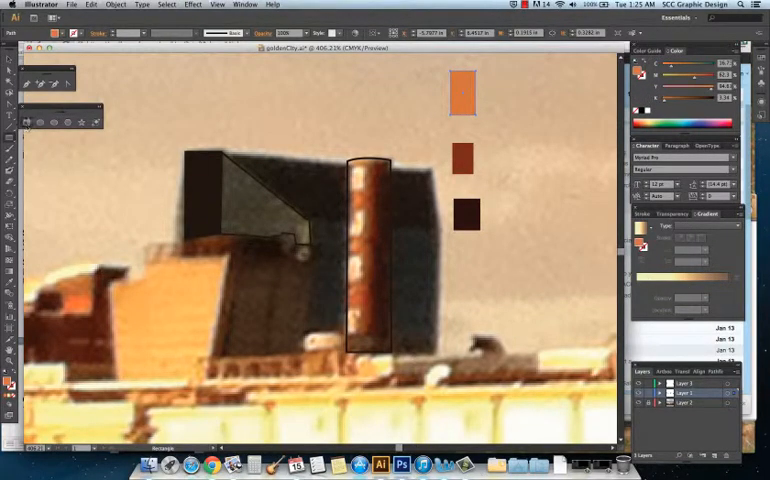
pyautogui.moveTo(505, 102); pyautogui.dragTo(533, 168)
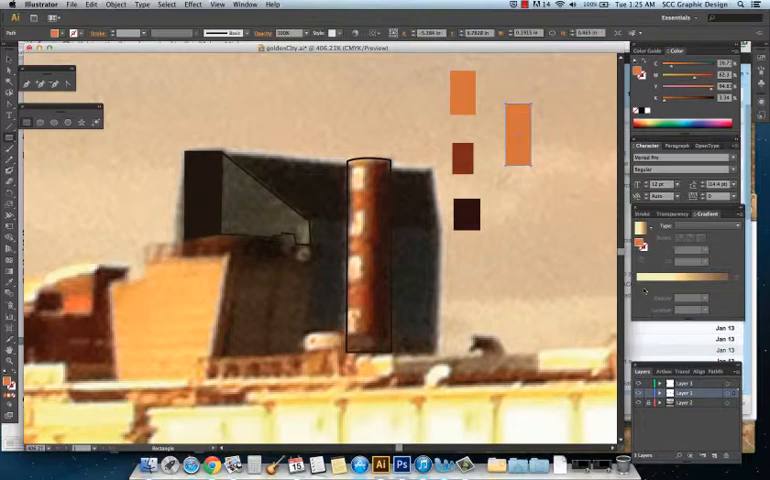
pyautogui.press('.')
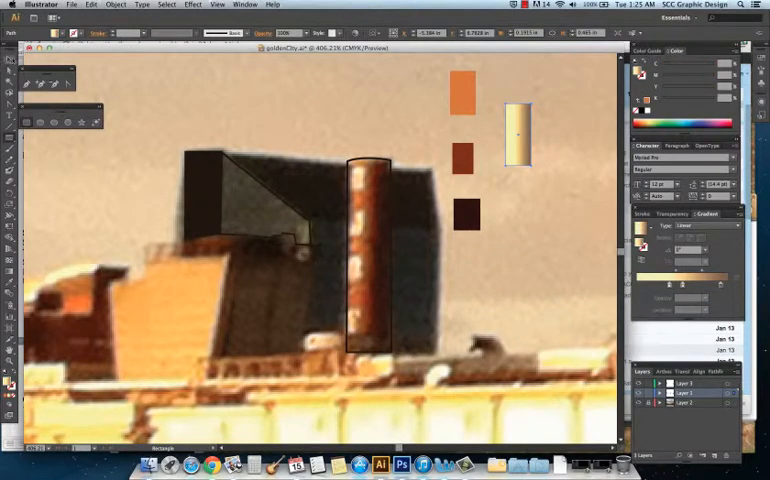
pyautogui.click(463, 92)
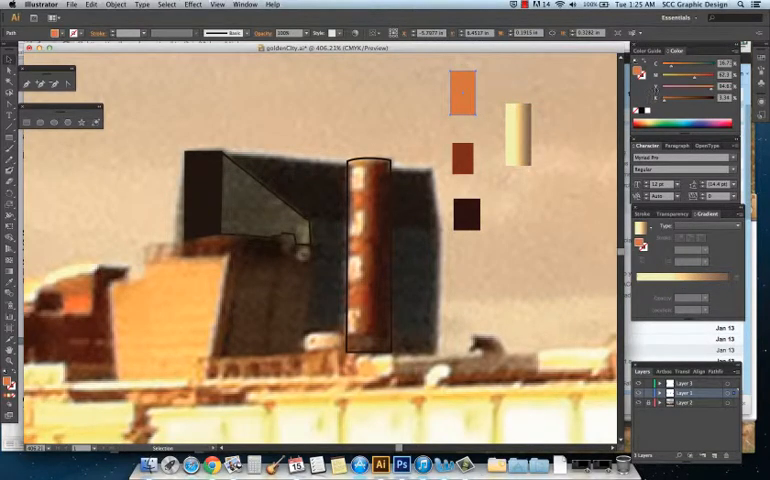
# Inspect the pale gradient rectangle's colour stops in the Gradient panel.
pyautogui.click(522, 138)
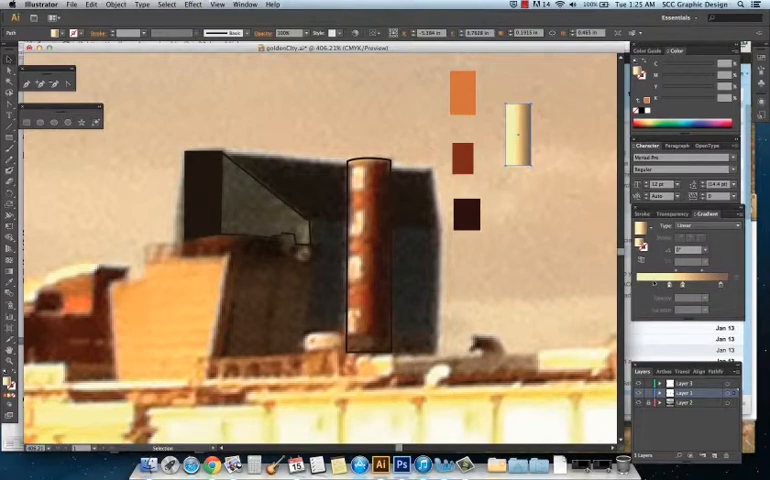
pyautogui.moveTo(670, 287); pyautogui.dragTo(682, 287)
pyautogui.click(669, 285)
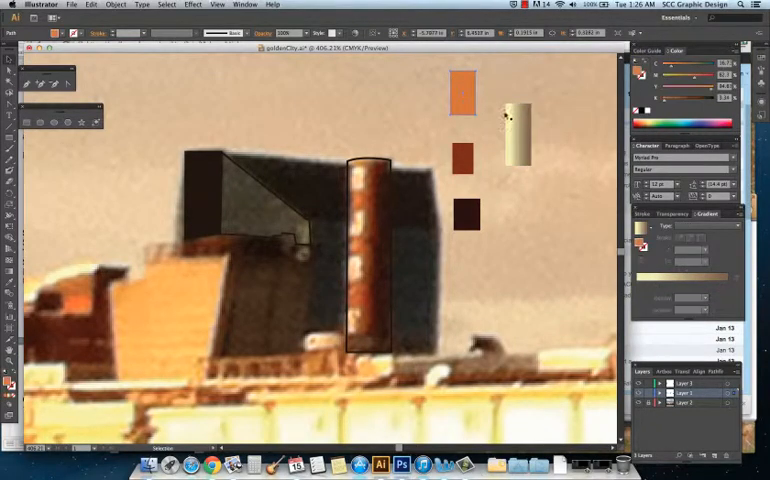
pyautogui.click(519, 126)
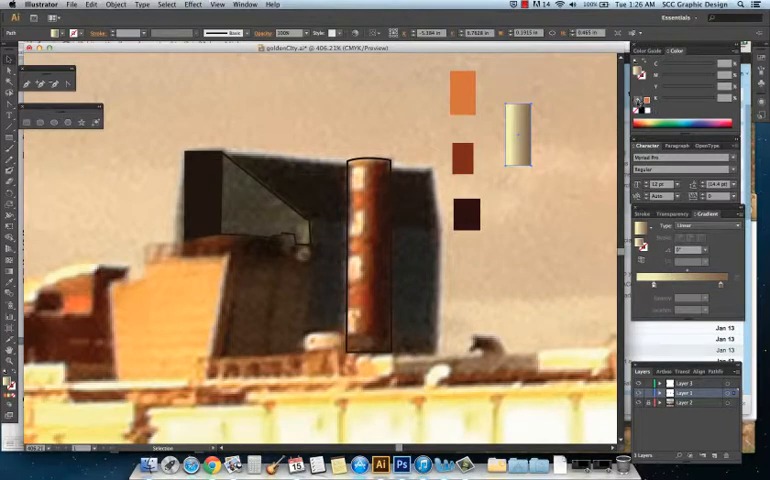
# Build an orange-to-dark-brown gradient in the sample rectangle from the swatch square colours.
pyautogui.click(637, 101)
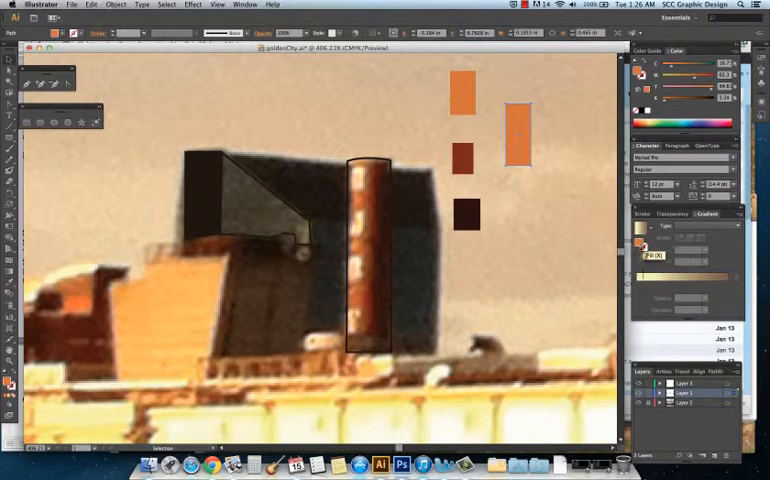
pyautogui.click(642, 247)
pyautogui.click(463, 158)
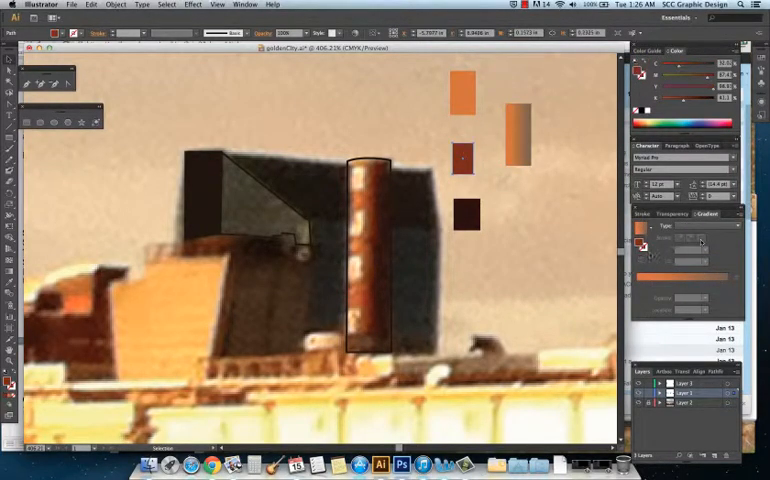
pyautogui.click(527, 140)
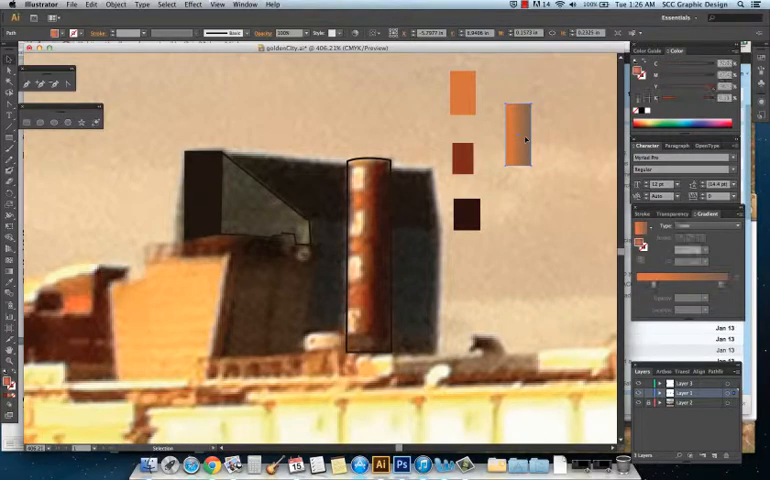
pyautogui.click(467, 208)
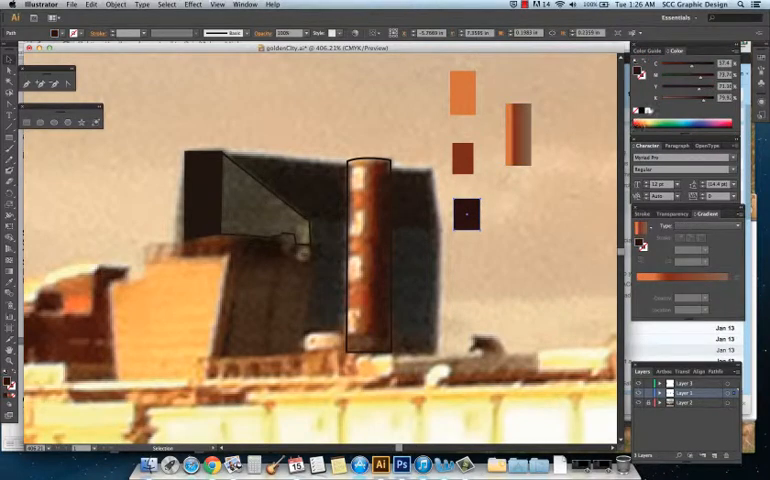
pyautogui.click(520, 135)
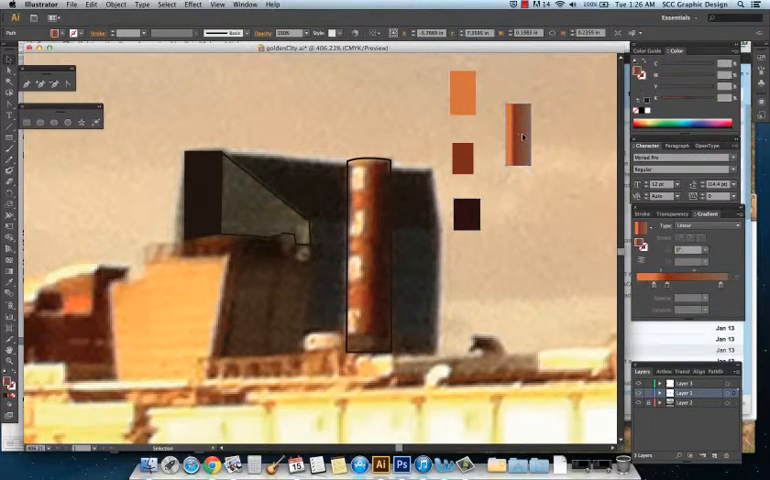
pyautogui.click(467, 215)
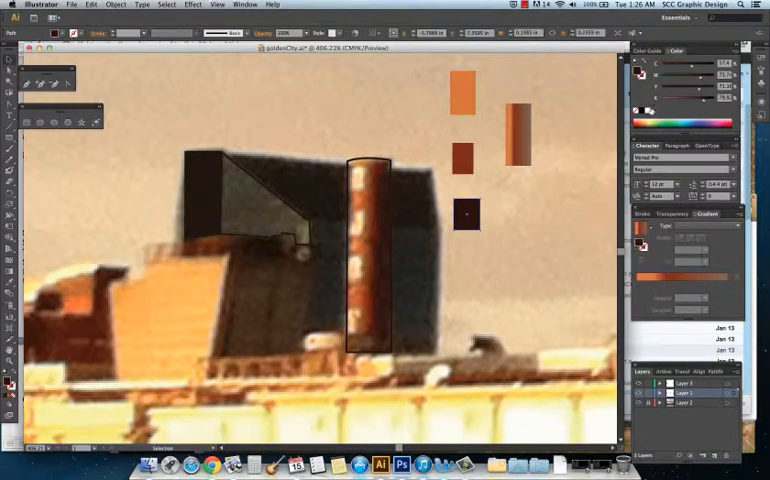
pyautogui.click(522, 135)
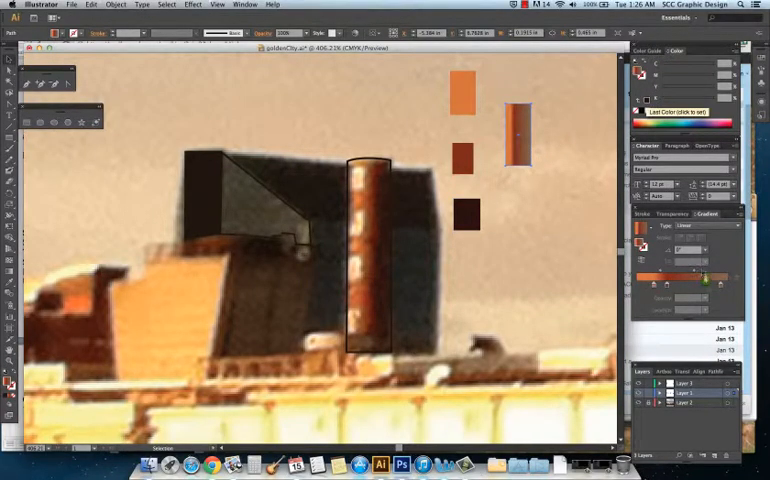
pyautogui.click(706, 286)
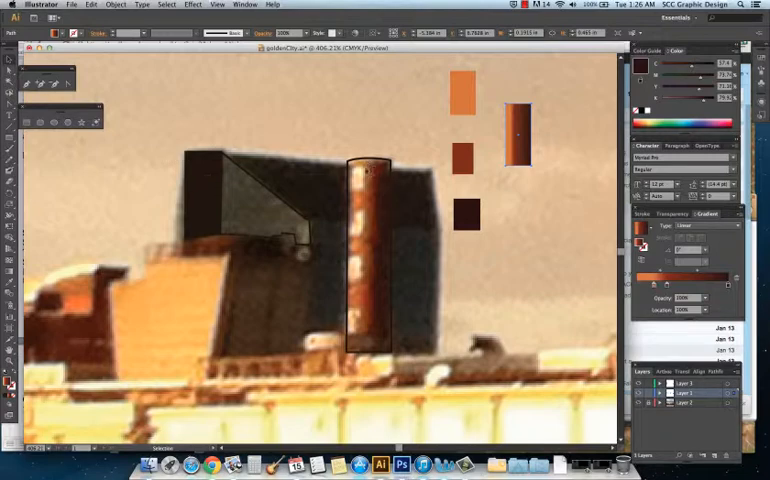
# Apply the sample gradient to the smokestack and move it down to reveal the photo's chimney.
pyautogui.click(370, 163)
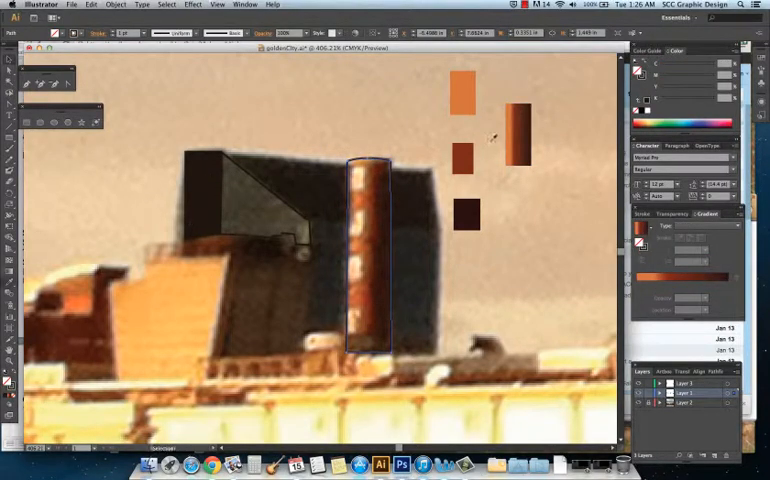
pyautogui.click(527, 120)
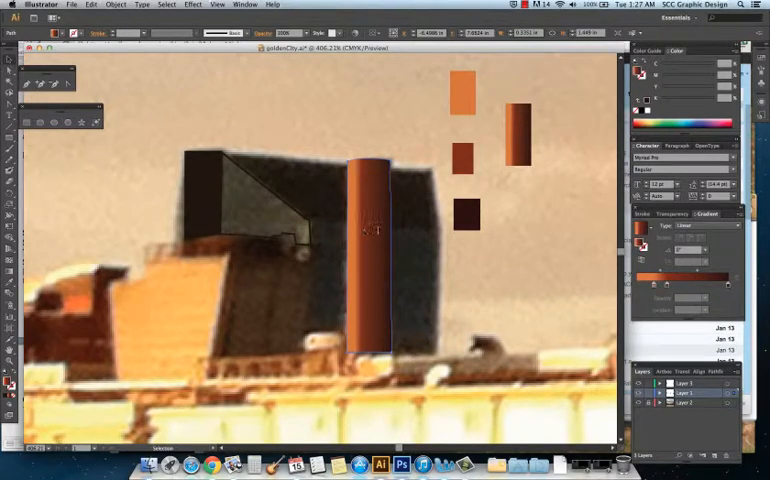
pyautogui.moveTo(380, 217); pyautogui.dragTo(380, 310)
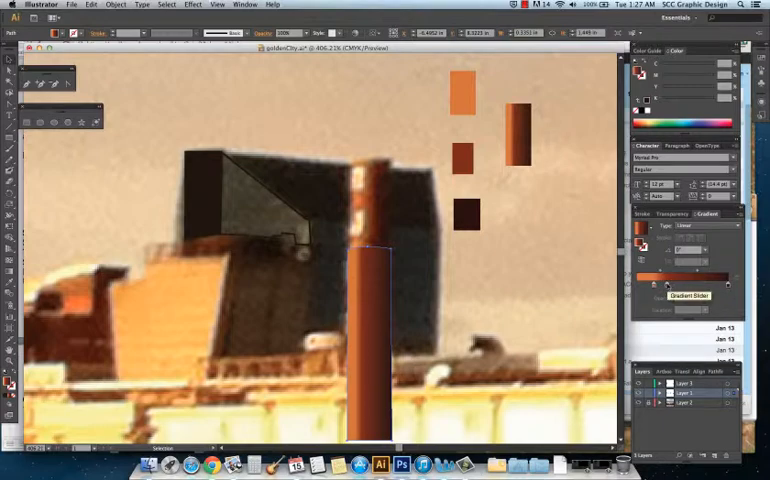
# Shift the gradient stops to match the chimney shading and move the smokestack back into place.
pyautogui.click(680, 287)
pyautogui.moveTo(680, 287)
pyautogui.mouseDown()
pyautogui.moveTo(727, 288)
pyautogui.moveTo(720, 288)
pyautogui.mouseUp()
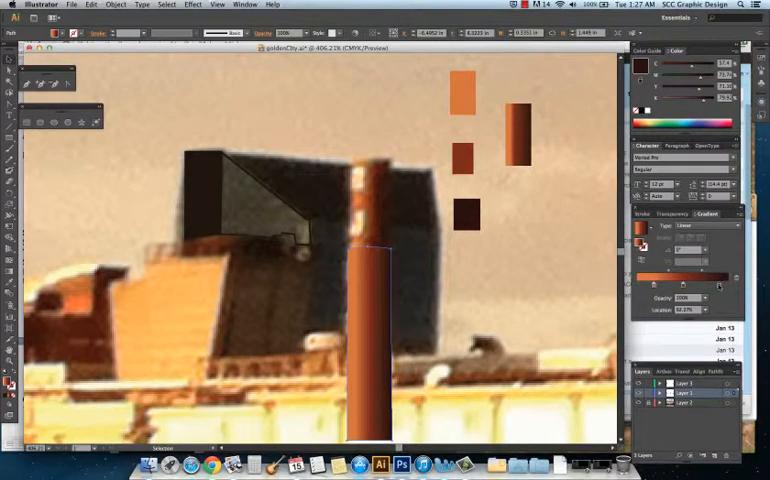
pyautogui.moveTo(714, 287); pyautogui.dragTo(682, 287)
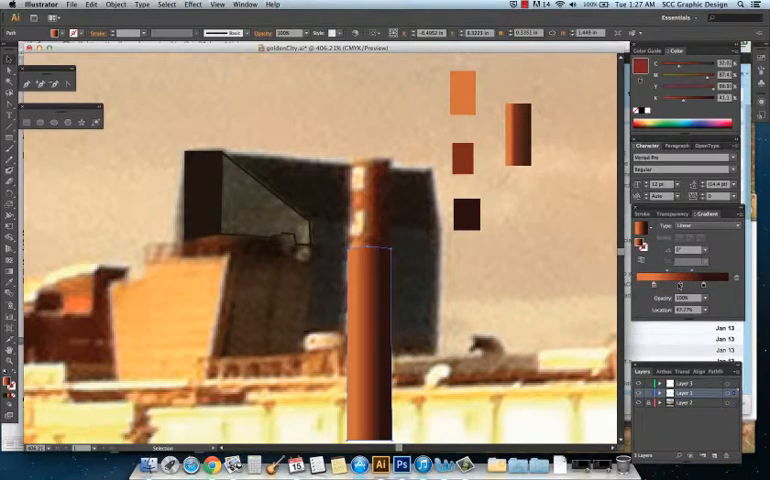
pyautogui.moveTo(655, 284); pyautogui.dragTo(651, 284)
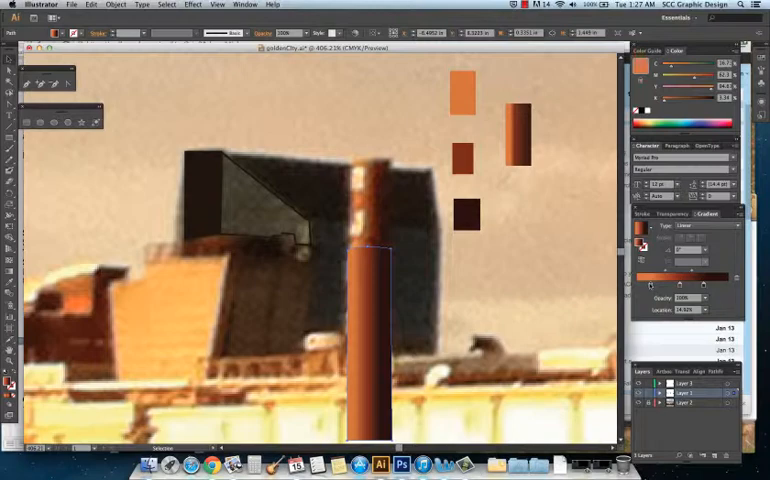
pyautogui.moveTo(368, 287); pyautogui.dragTo(371, 198)
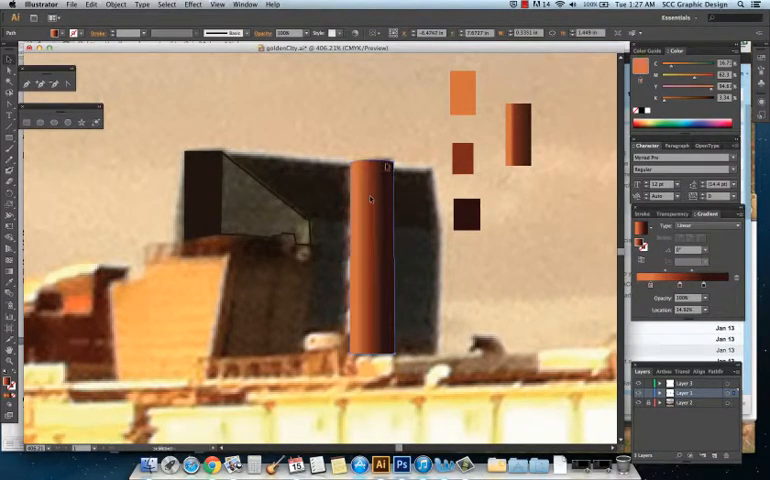
# Delete the three swatch squares and the gradient sample rectangle, then select the angled roof shape.
pyautogui.click(465, 101)
pyautogui.press('Delete')
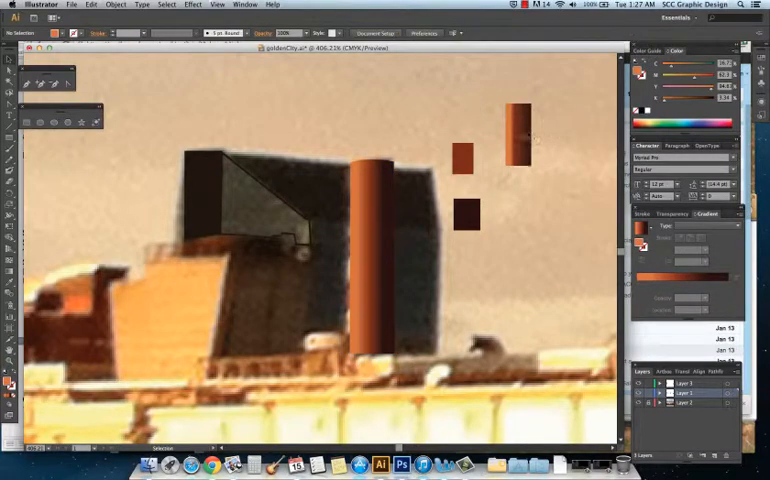
pyautogui.click(518, 120)
pyautogui.press('Delete')
pyautogui.click(465, 158)
pyautogui.press('Delete')
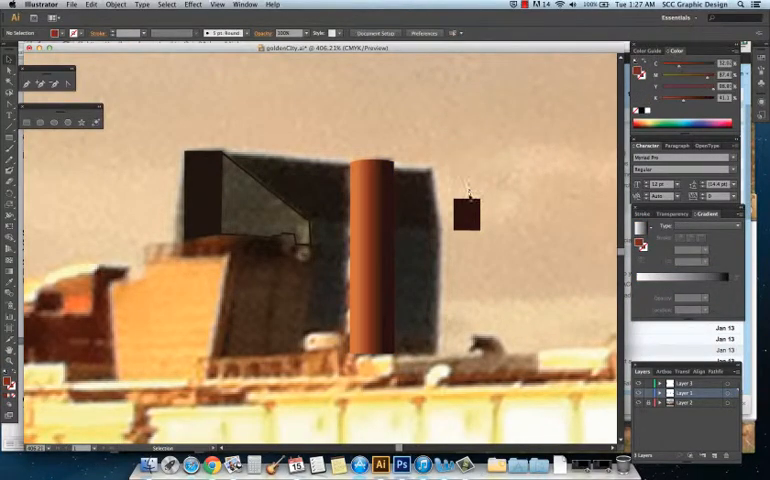
pyautogui.click(468, 212)
pyautogui.press('Delete')
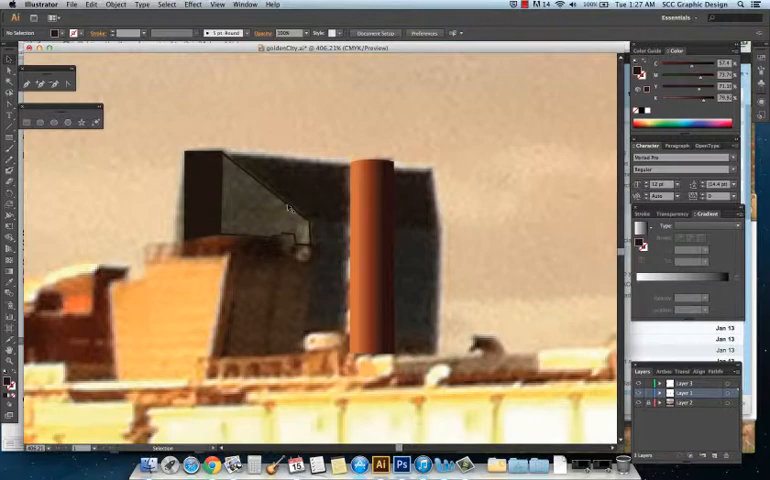
pyautogui.click(288, 207)
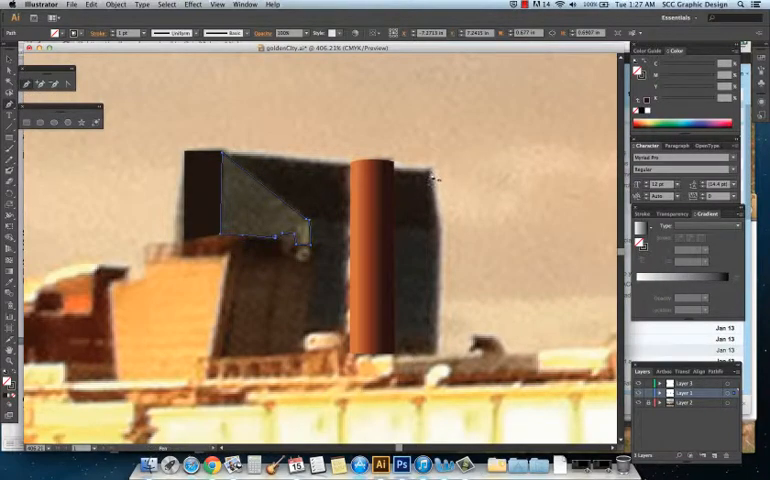
# Trace a new Pen path from the dark building's top-left corner across to its right edge and top-right corner.
pyautogui.click(440, 120)
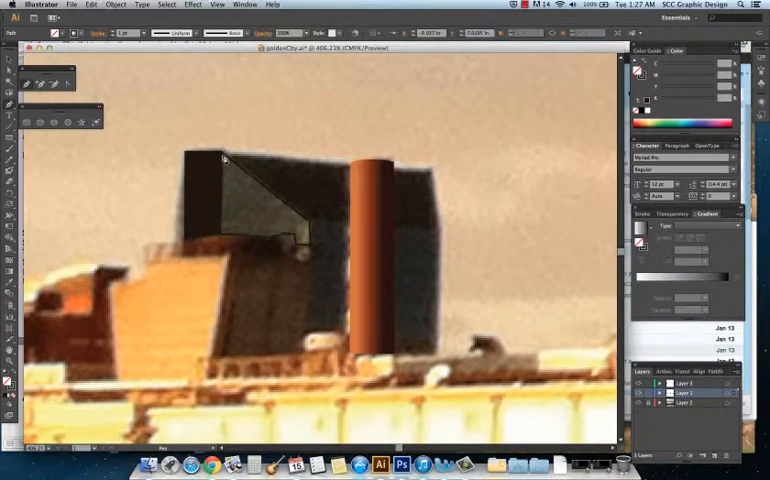
pyautogui.click(225, 158)
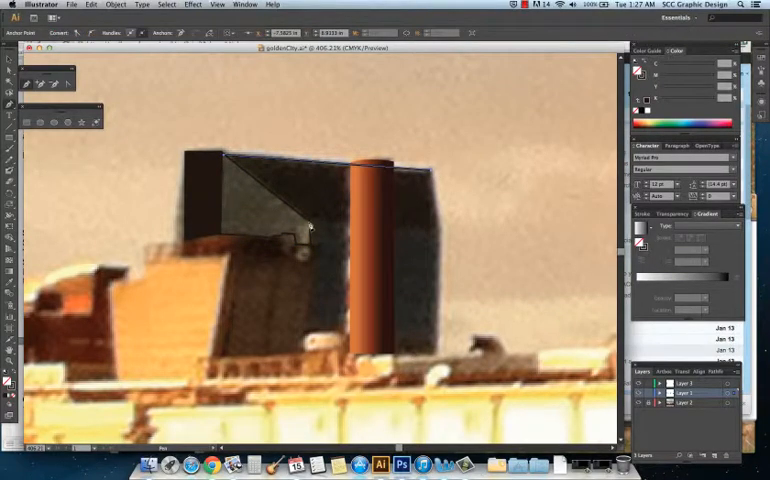
pyautogui.click(440, 228)
pyautogui.click(432, 175)
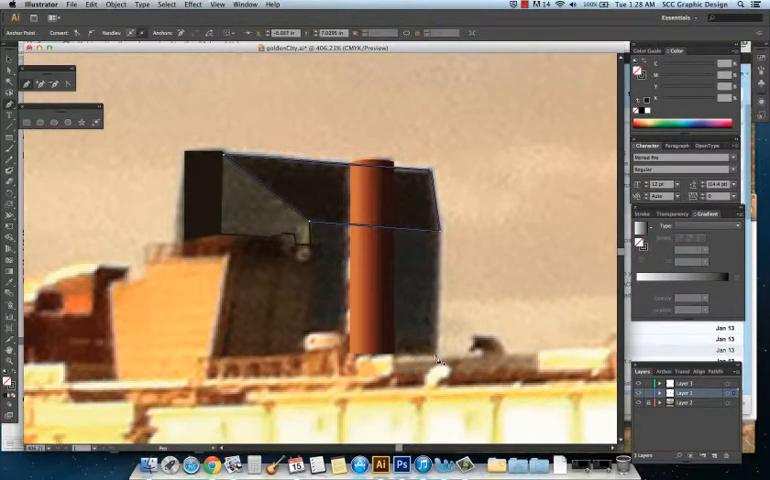
# Trace a closed path around the building's lower right face from the smokestack base, then deselect it.
pyautogui.press('Escape')
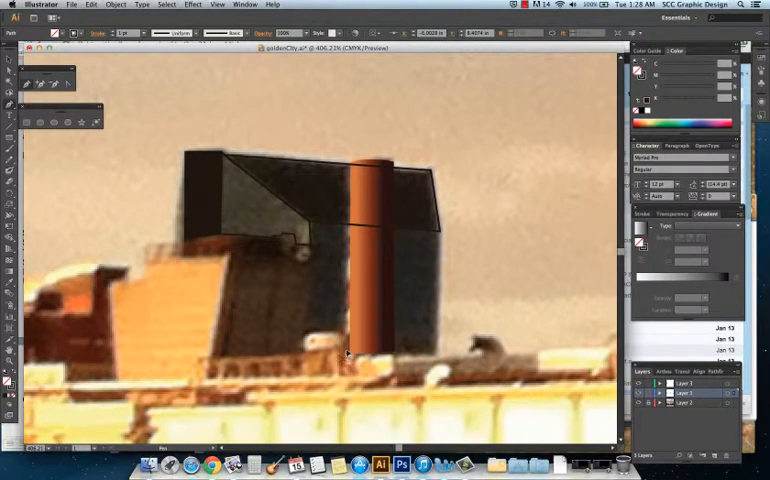
pyautogui.click(348, 352)
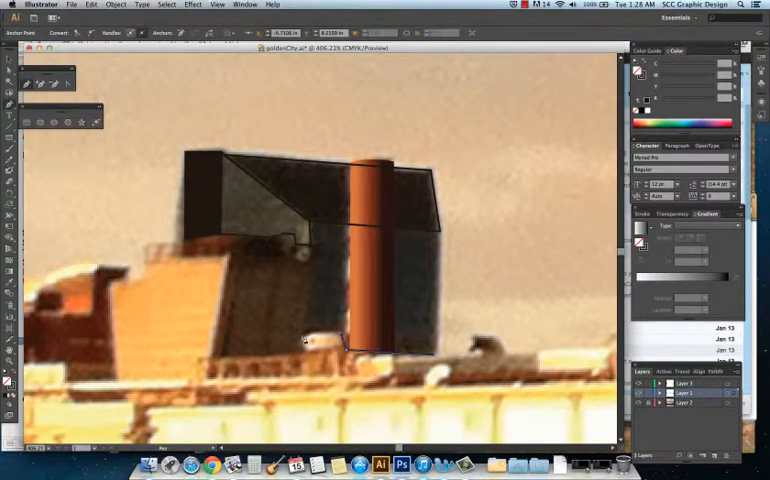
pyautogui.click(307, 338)
pyautogui.click(309, 223)
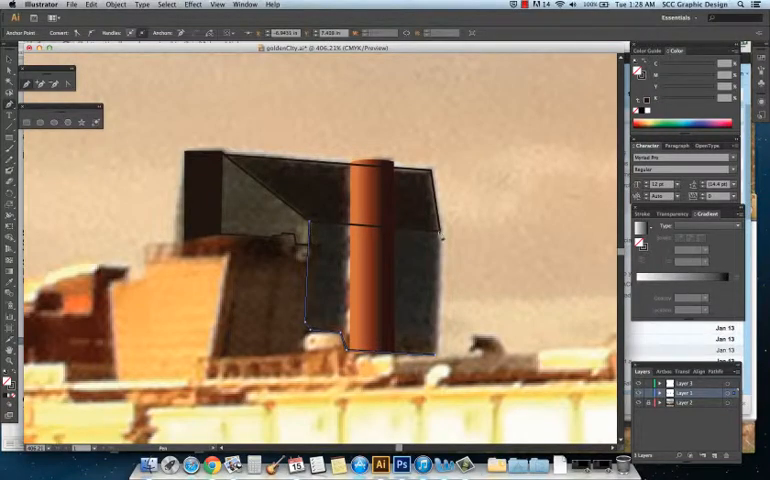
pyautogui.click(441, 237)
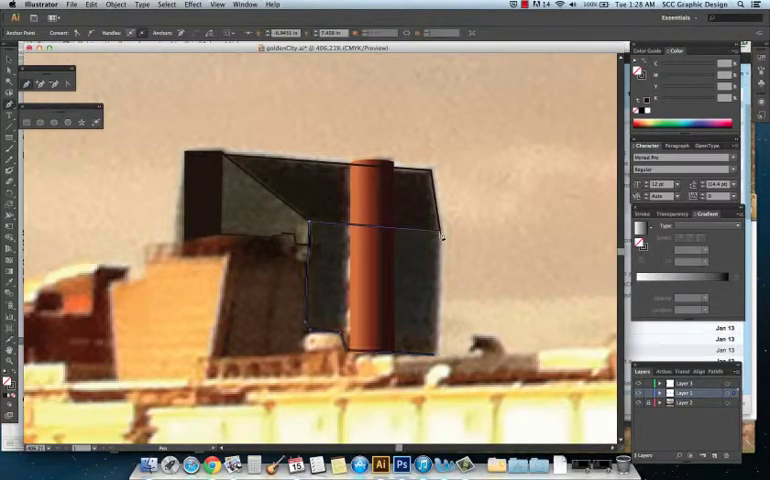
pyautogui.click(437, 357)
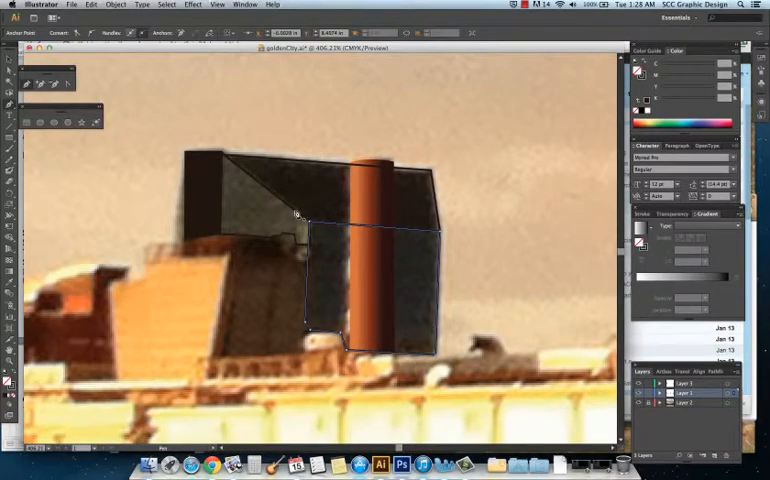
pyautogui.hotkey('ctrl', 'shift', 'a')
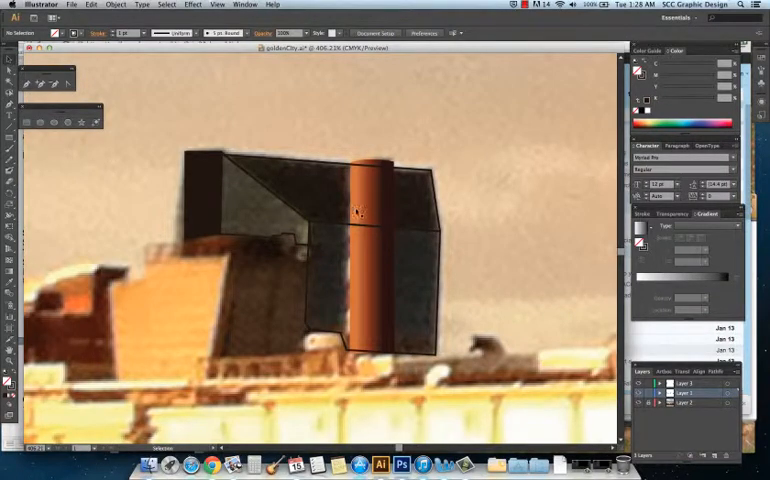
# Fill the building's top and left faces with dark browns sampled from the photo.
pyautogui.click(297, 215)
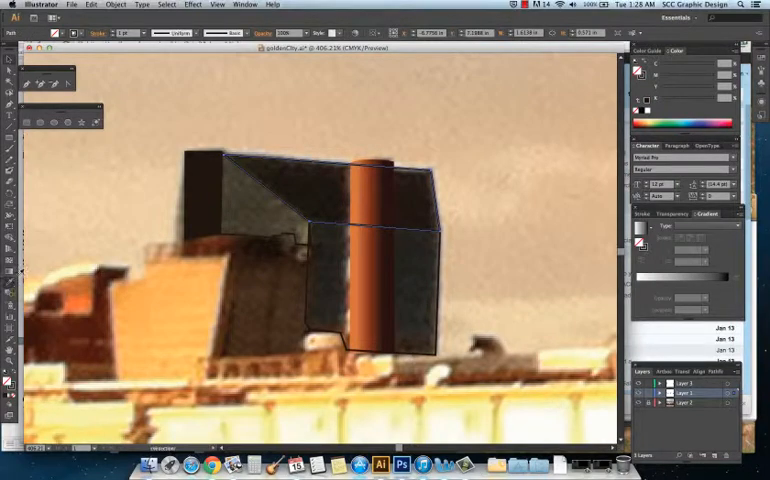
pyautogui.press('i')
pyautogui.click(190, 110)
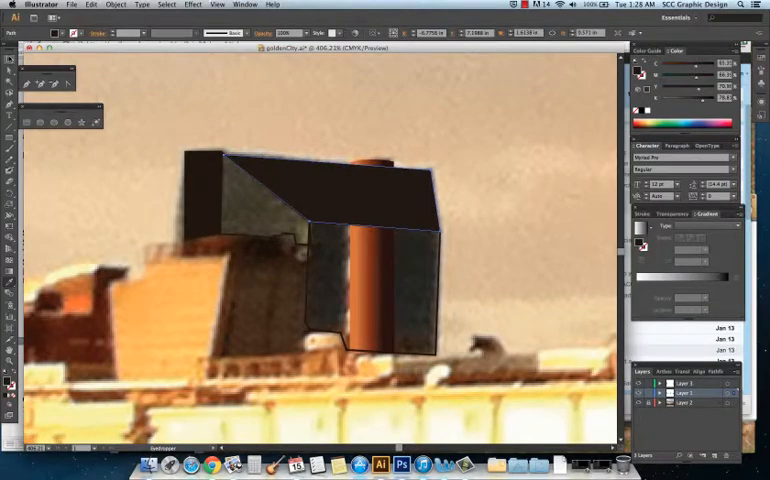
pyautogui.press('v')
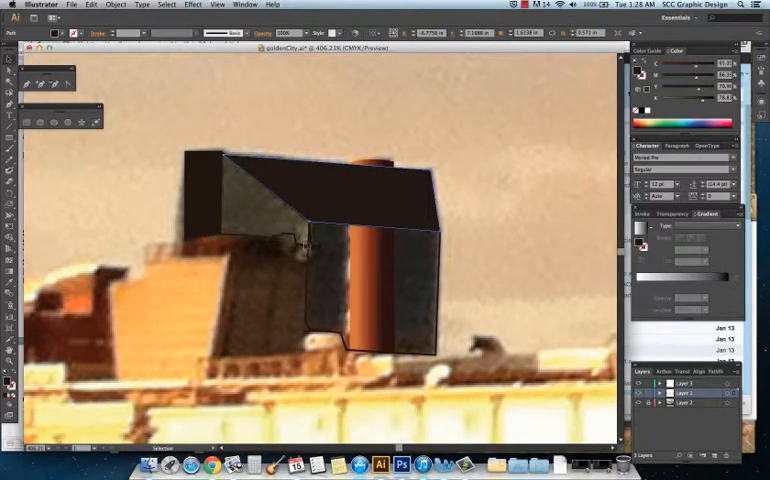
pyautogui.click(306, 249)
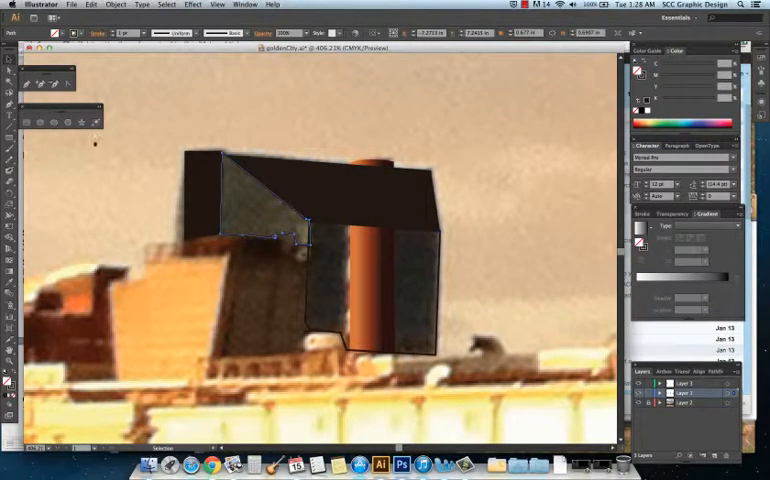
pyautogui.press('i')
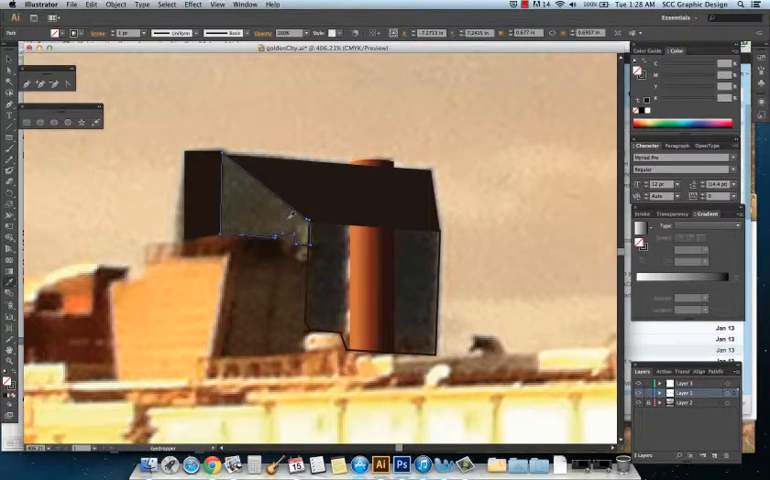
pyautogui.click(291, 216)
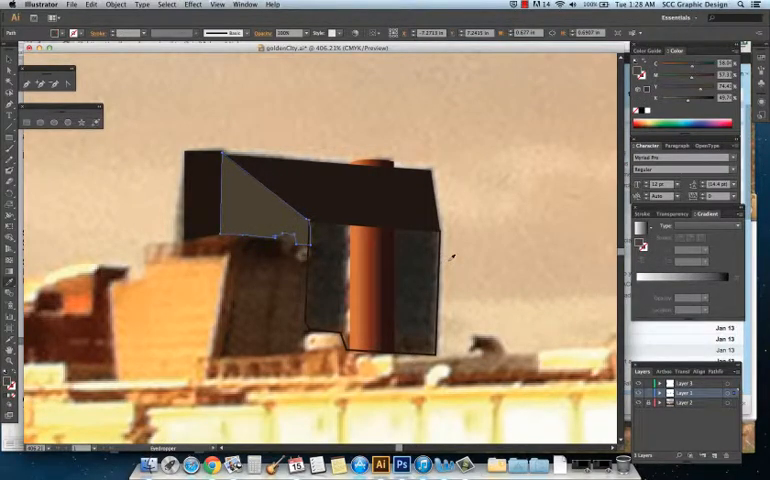
pyautogui.press('v')
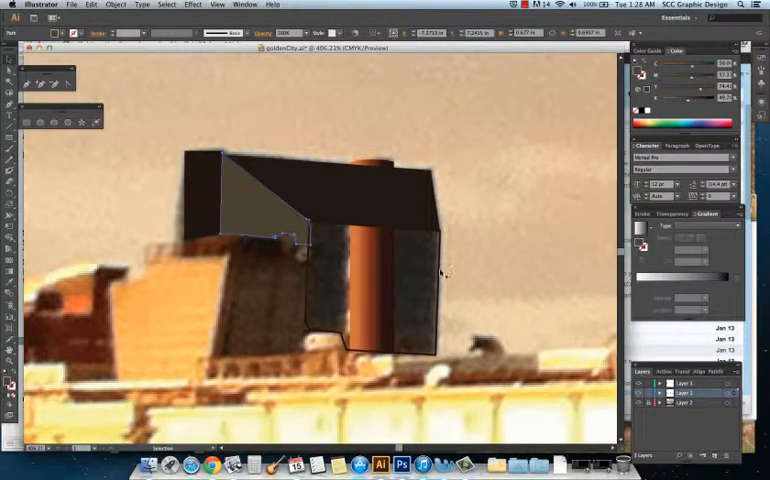
# Fill the right face with a sampled dark colour, redoing the sample once.
pyautogui.click(440, 270)
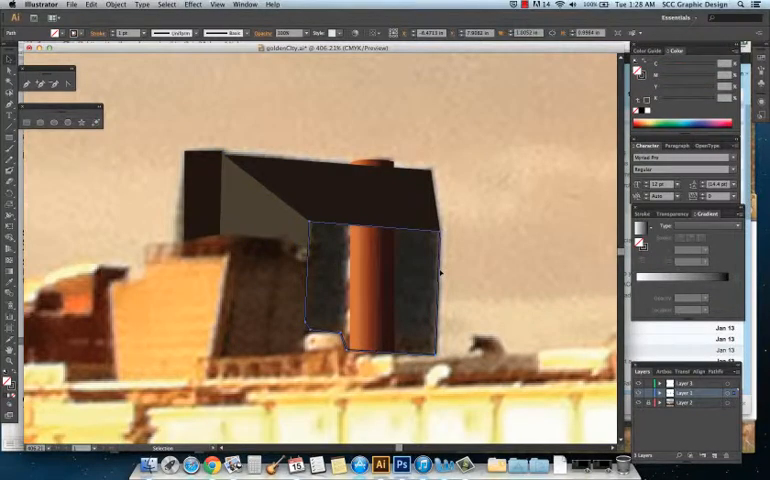
pyautogui.press('i')
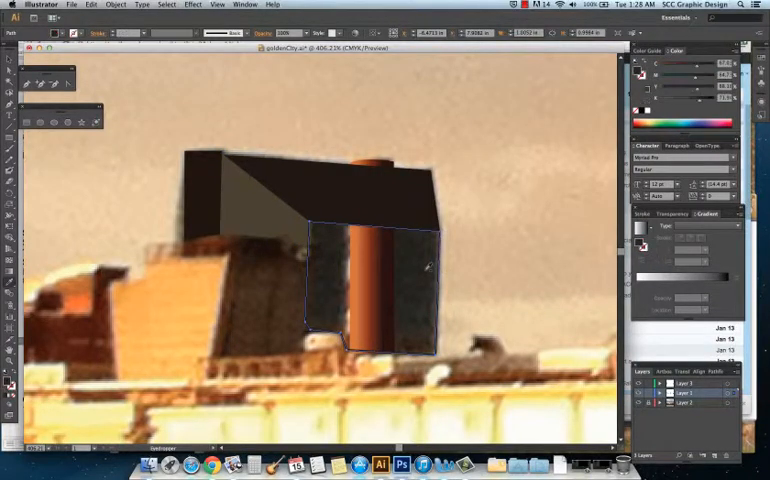
pyautogui.click(250, 180)
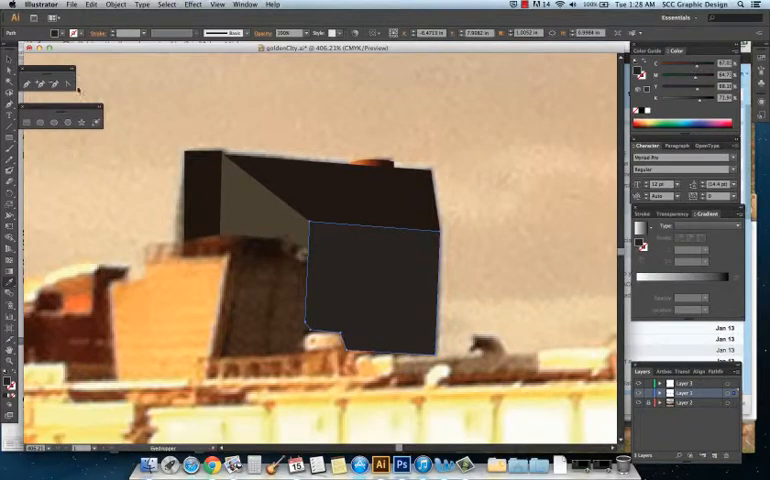
pyautogui.press('super+z')
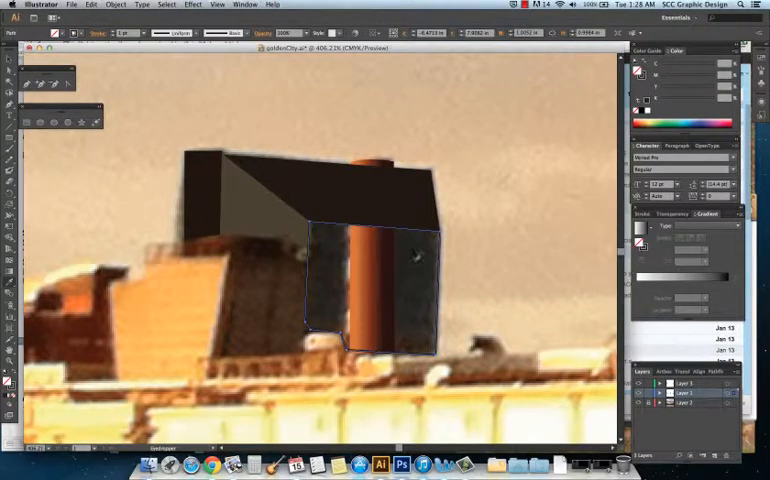
pyautogui.click(418, 257)
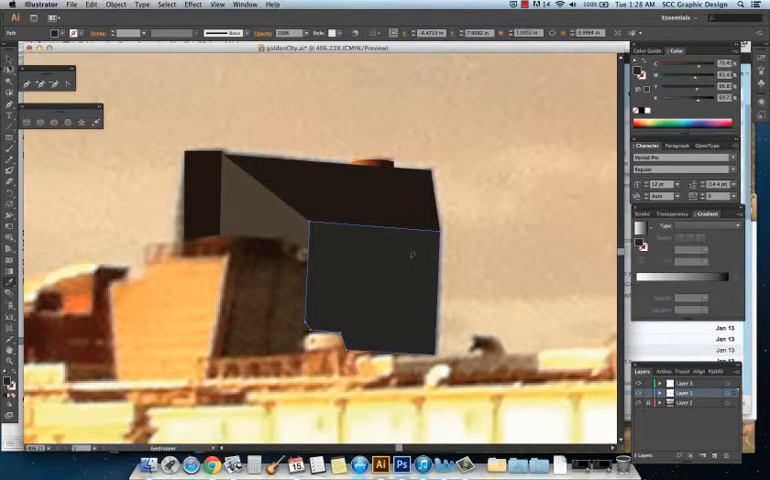
pyautogui.press('v')
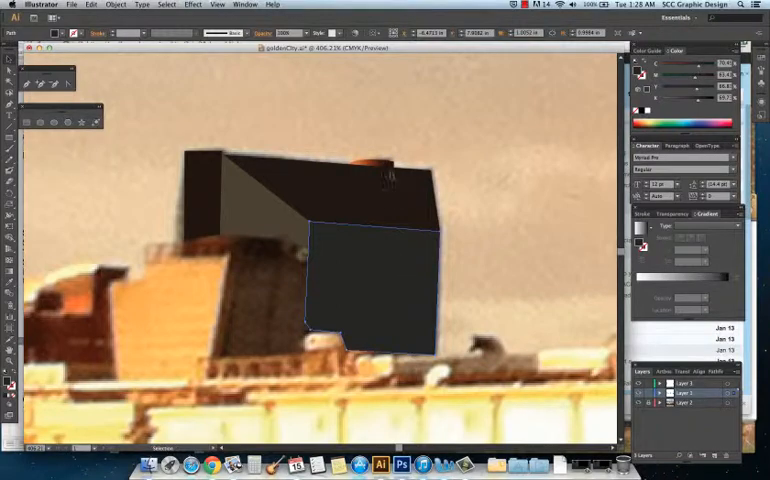
# Bring the gradient smokestack in front of the building faces and zoom out.
pyautogui.click(388, 165)
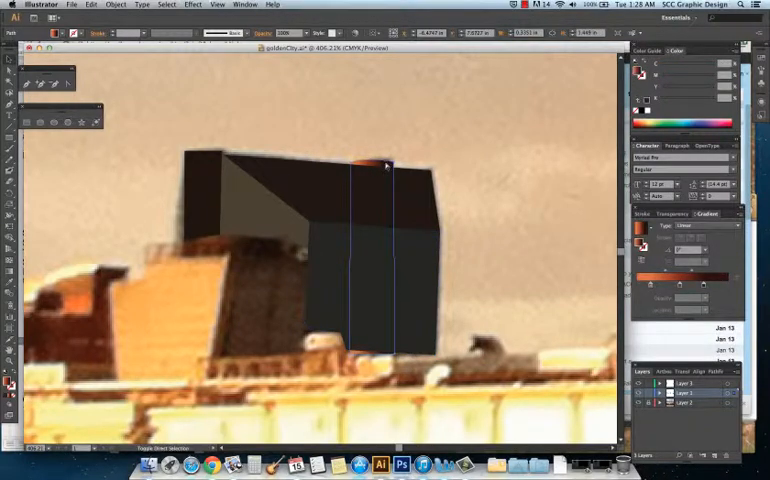
pyautogui.hotkey('ctrl', 'f')
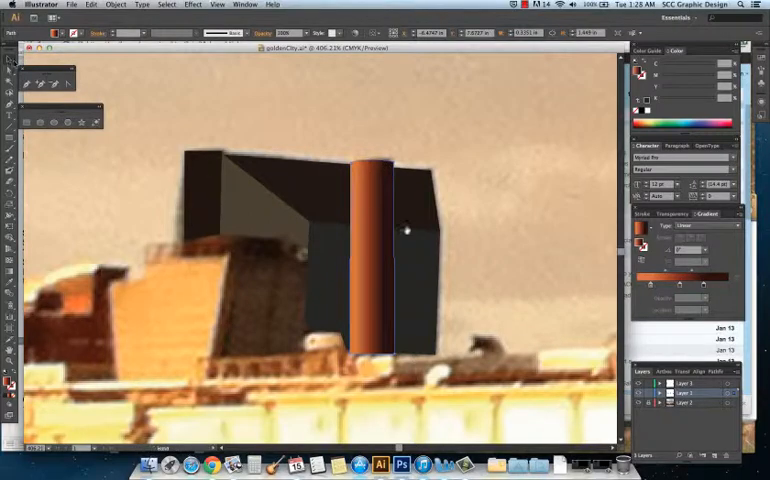
pyautogui.hotkey('ctrl', '-')
pyautogui.hotkey('ctrl', '-')
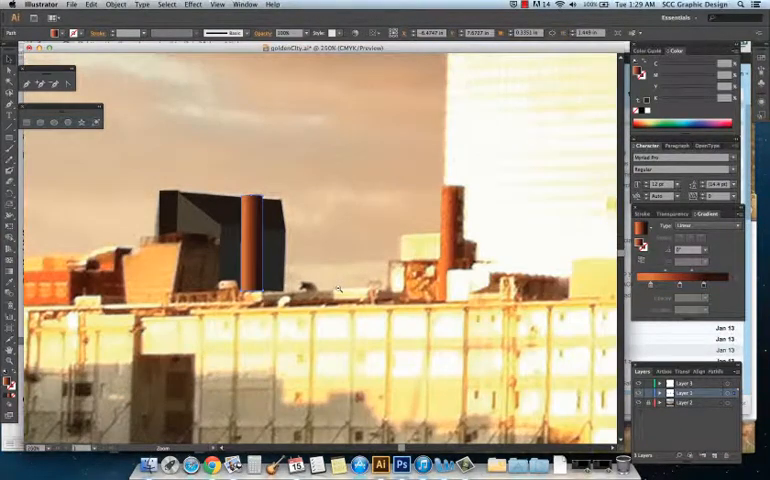
pyautogui.hotkey('ctrl', '-')
pyautogui.hotkey('ctrl', '-')
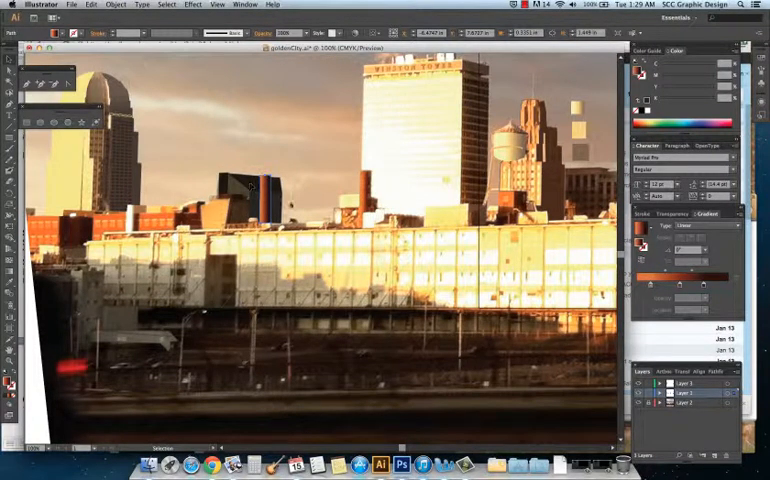
pyautogui.hotkey('ctrl', '-')
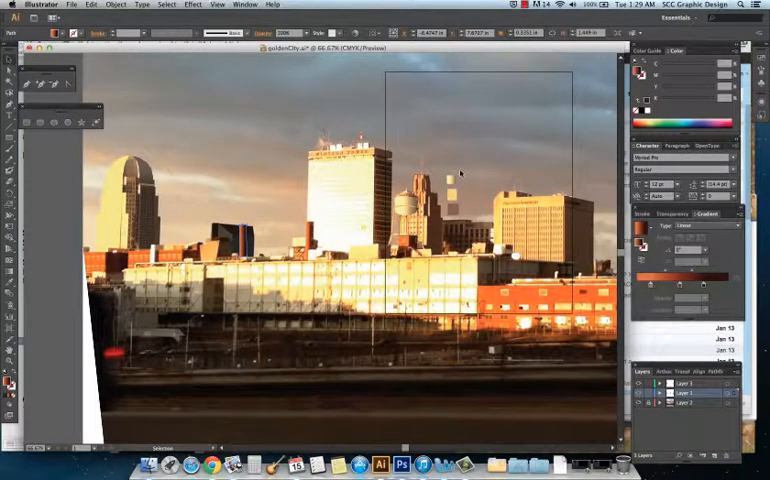
pyautogui.click(450, 213)
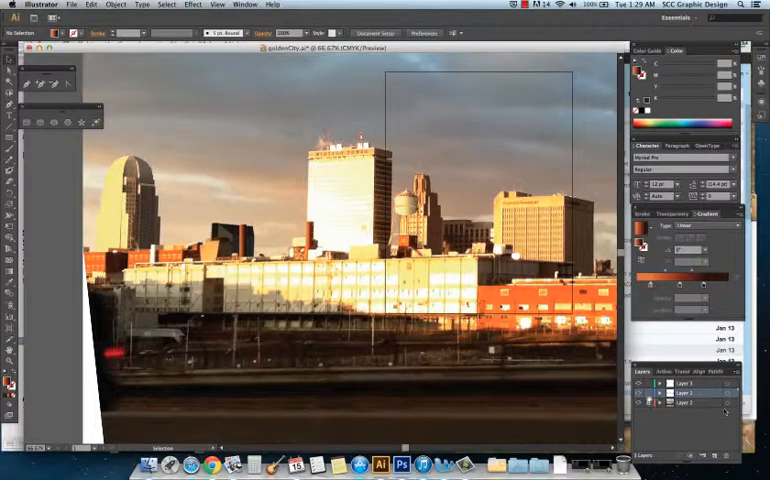
# Hide the background photo layer and zoom around to inspect the traced building shapes.
pyautogui.click(639, 402)
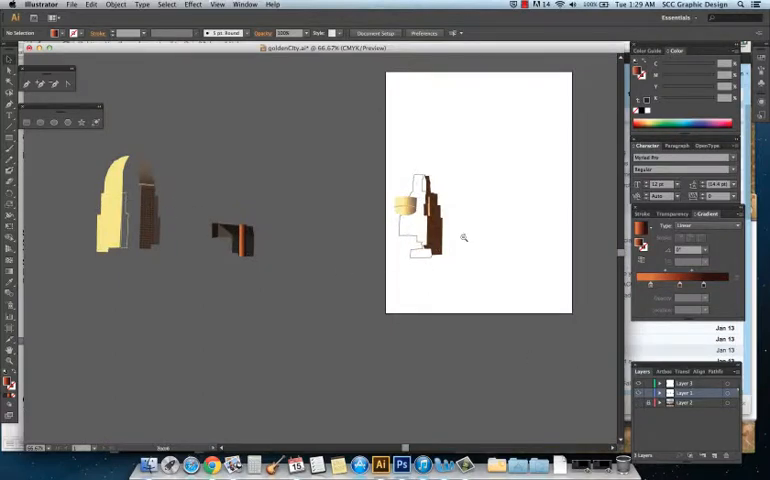
pyautogui.press('super+minus')
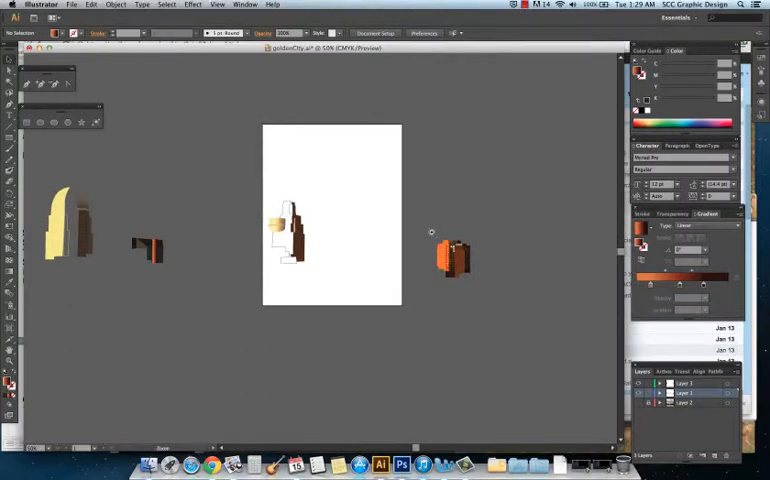
pyautogui.moveTo(431, 232); pyautogui.dragTo(475, 275)
pyautogui.keyDown('alt'); pyautogui.click(319, 222); pyautogui.keyUp('alt')
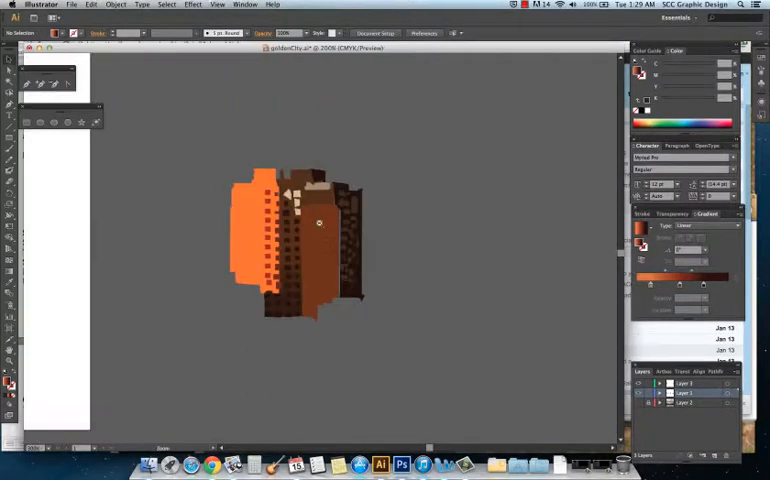
pyautogui.keyDown('alt'); pyautogui.click(314, 280); pyautogui.keyUp('alt')
pyautogui.keyDown('alt'); pyautogui.click(240, 272); pyautogui.keyUp('alt')
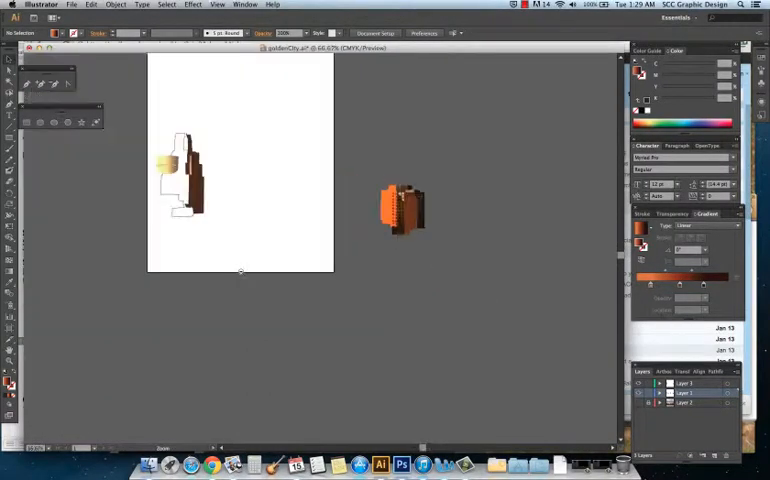